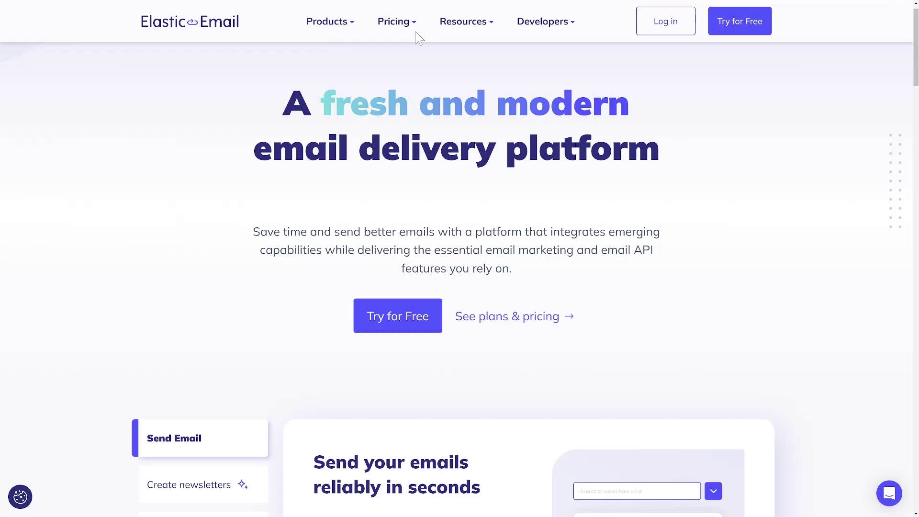
# Go through the Products and Pricing menus to Email Marketing Pricing, with plans at $0, $29 and $49
pyautogui.click(352, 28)
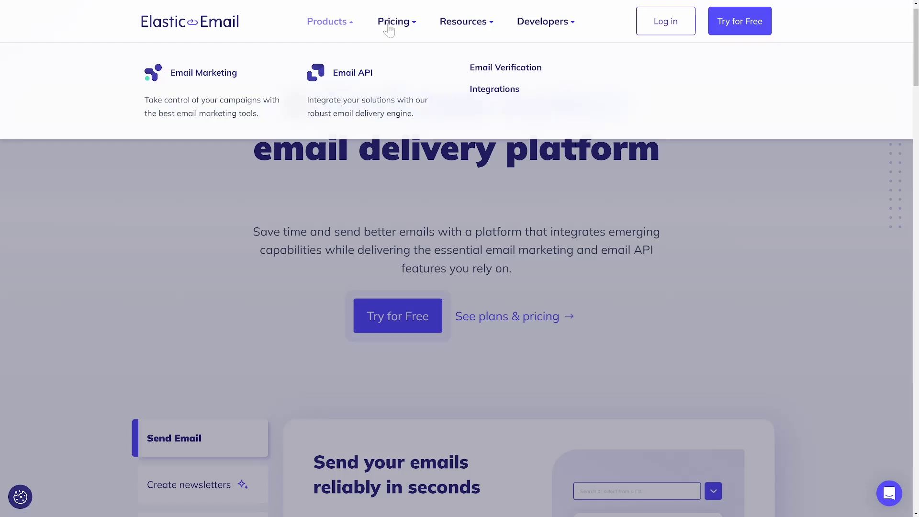
pyautogui.click(389, 30)
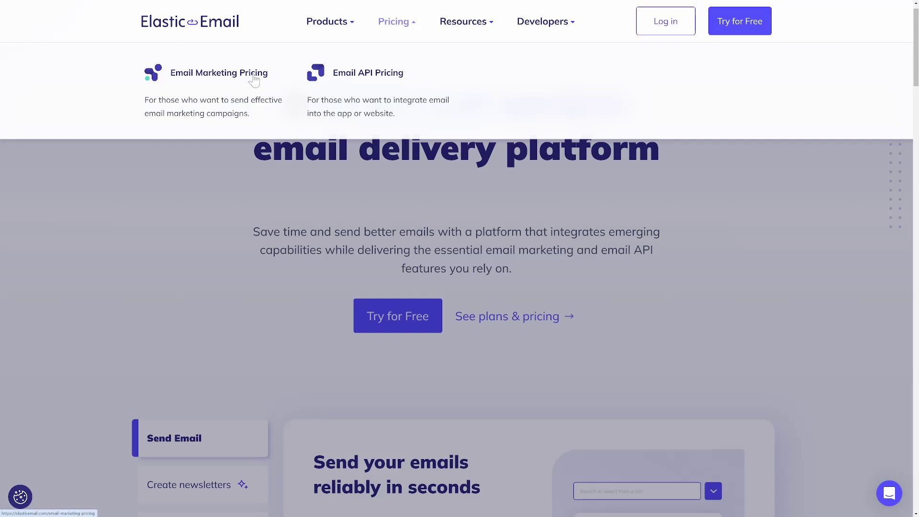
pyautogui.click(254, 77)
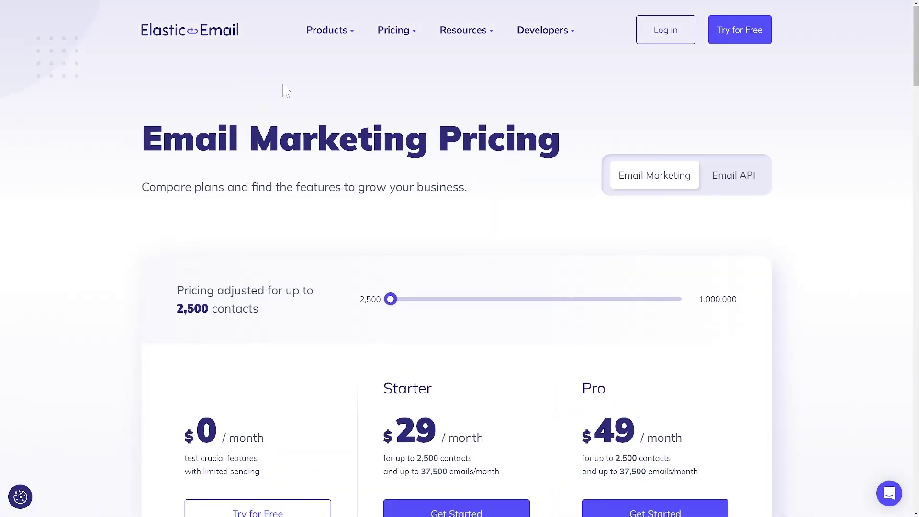
# Scroll the Email Marketing Start page to view its welcome greeting and Quick actions
pyautogui.scroll(-1, 282, 84)
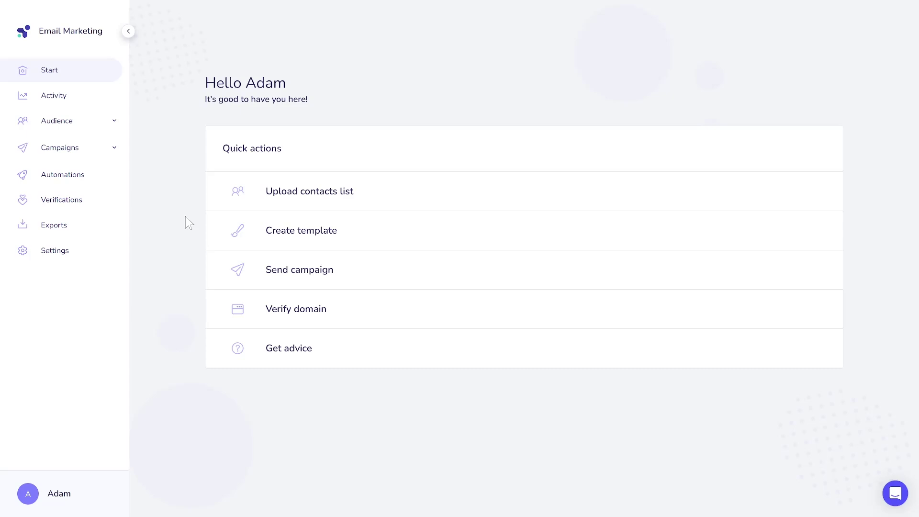
# Browse Audience contacts, the Lists tab and the Sending list, then open Forms showing 'Tutorial form'
pyautogui.click(116, 126)
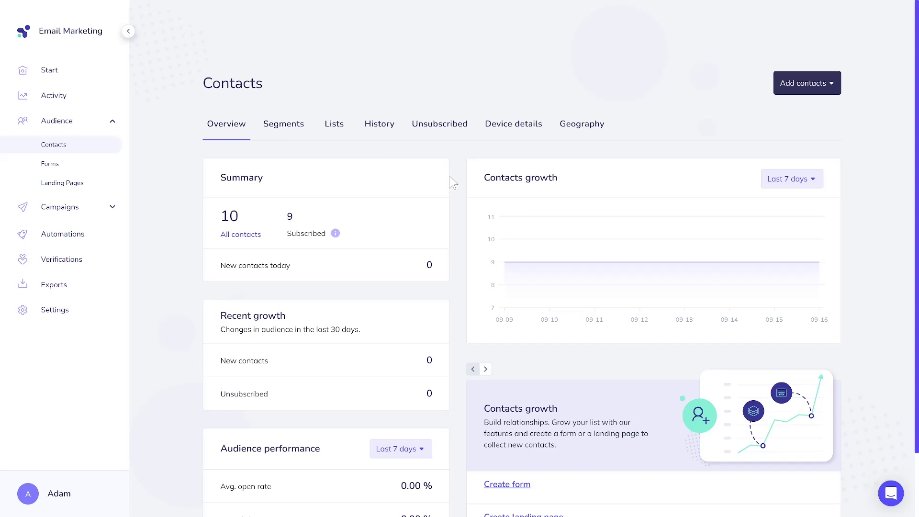
pyautogui.click(341, 135)
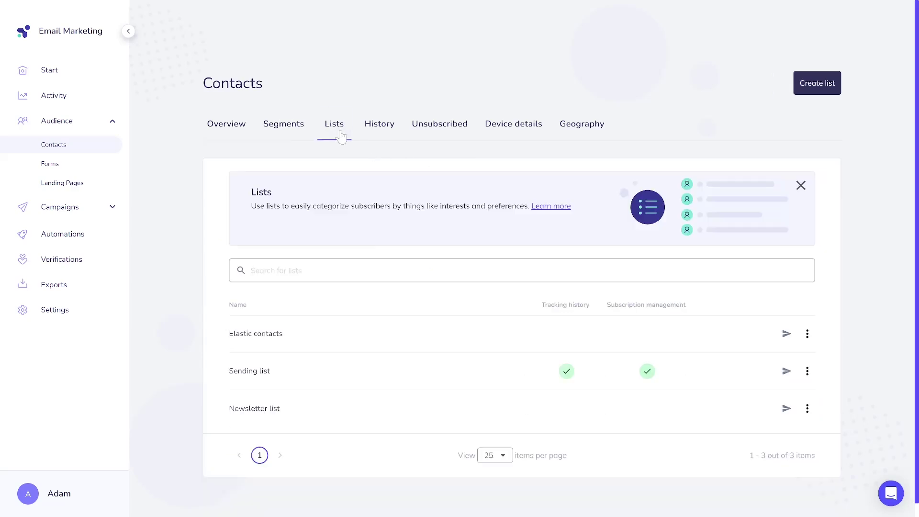
pyautogui.click(266, 378)
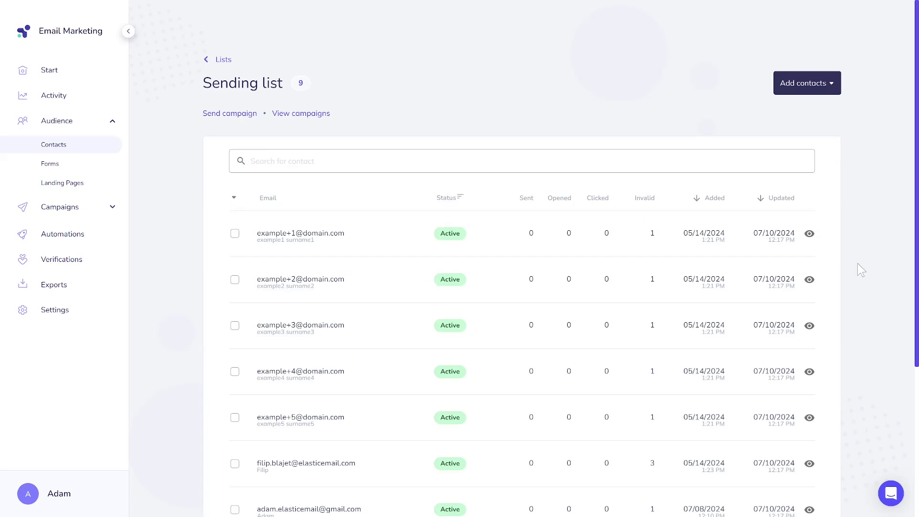
pyautogui.click(51, 165)
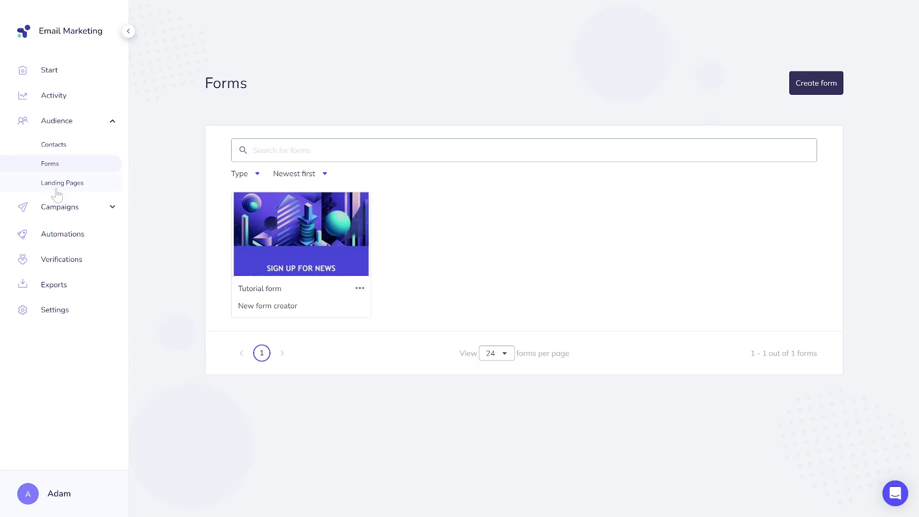
# Start a new Regular campaign from Campaigns and scroll through its setup form sections
pyautogui.click(113, 218)
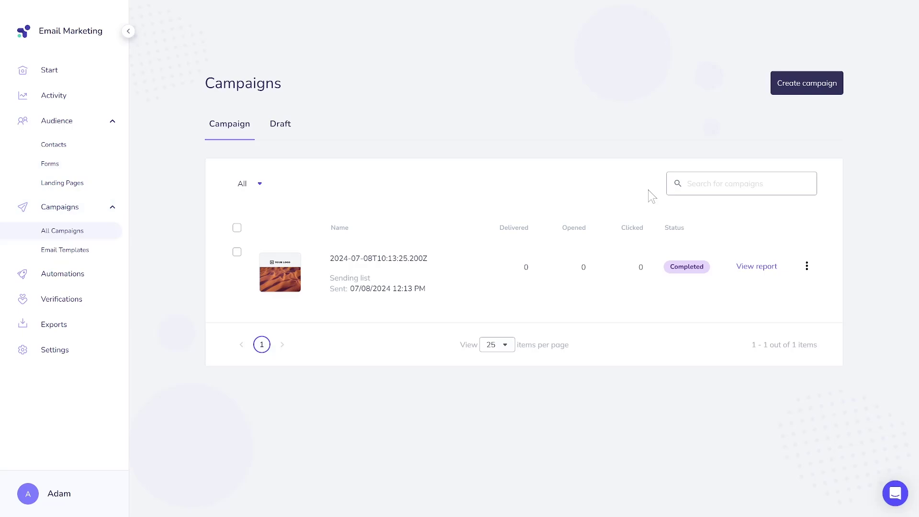
pyautogui.click(805, 86)
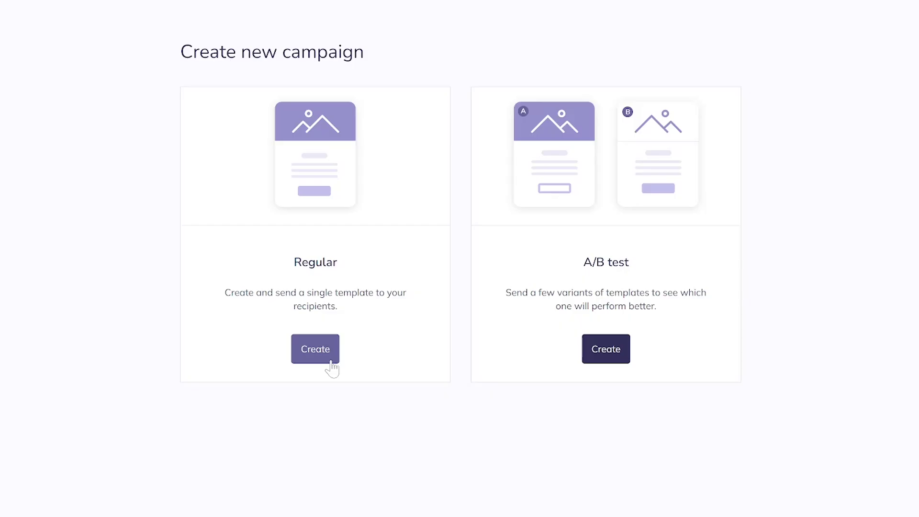
pyautogui.click(331, 363)
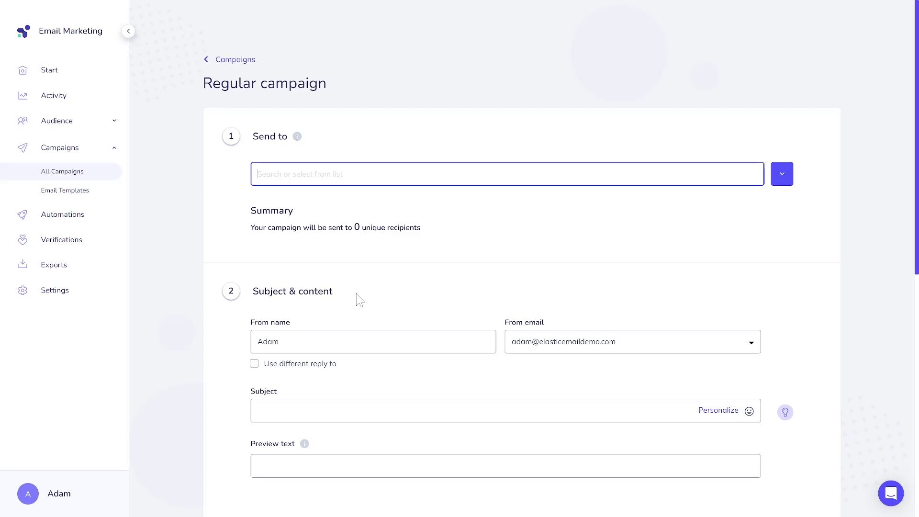
pyautogui.scroll(-1, 752, 316)
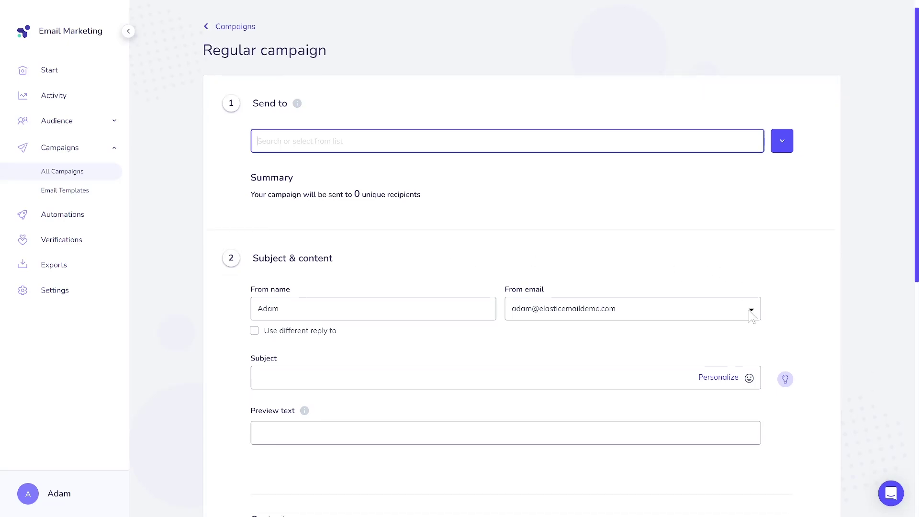
pyautogui.scroll(-6, 752, 316)
pyautogui.scroll(-3, 752, 327)
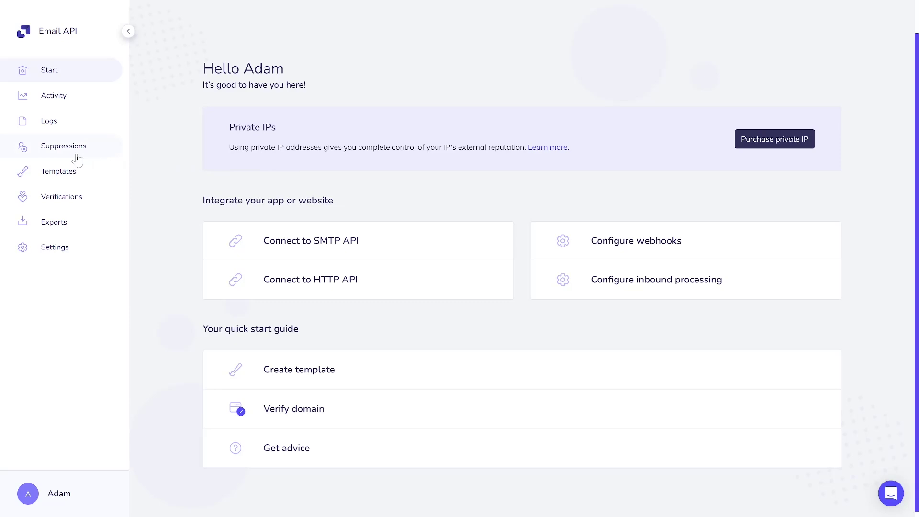
# Review Email API Suppressions, then the Logs page, opening the Channel filter and highlighting the 7-day storage note
pyautogui.click(77, 155)
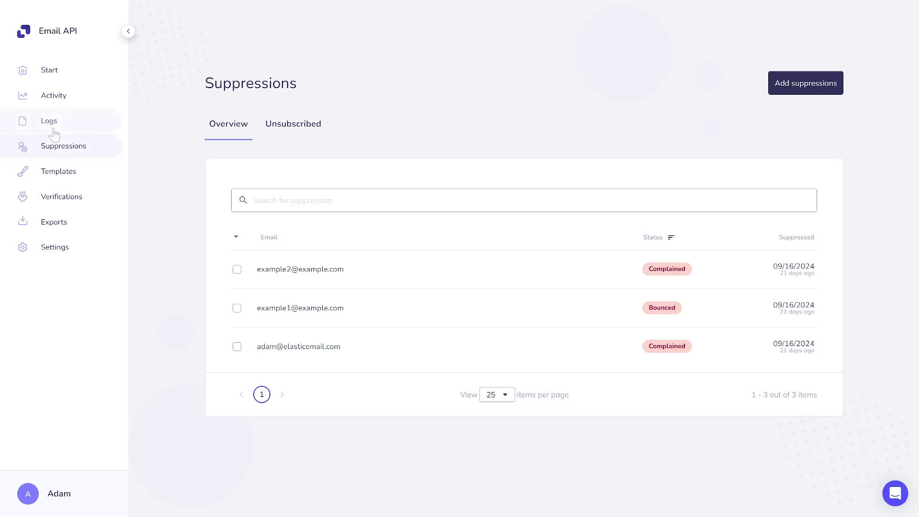
pyautogui.click(55, 134)
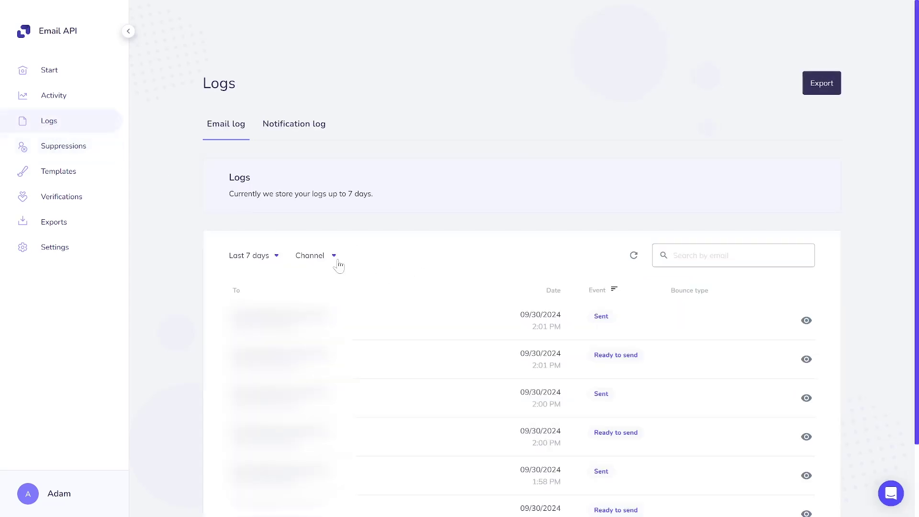
pyautogui.click(335, 261)
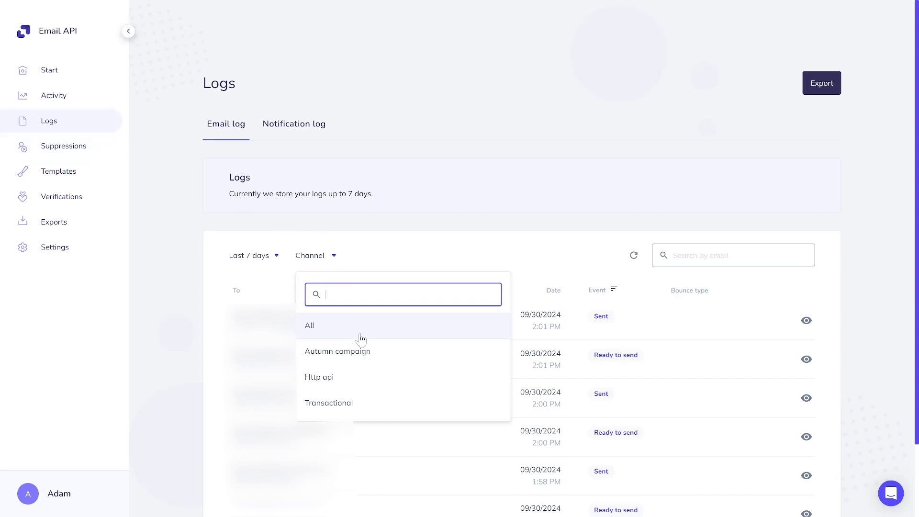
pyautogui.click(459, 254)
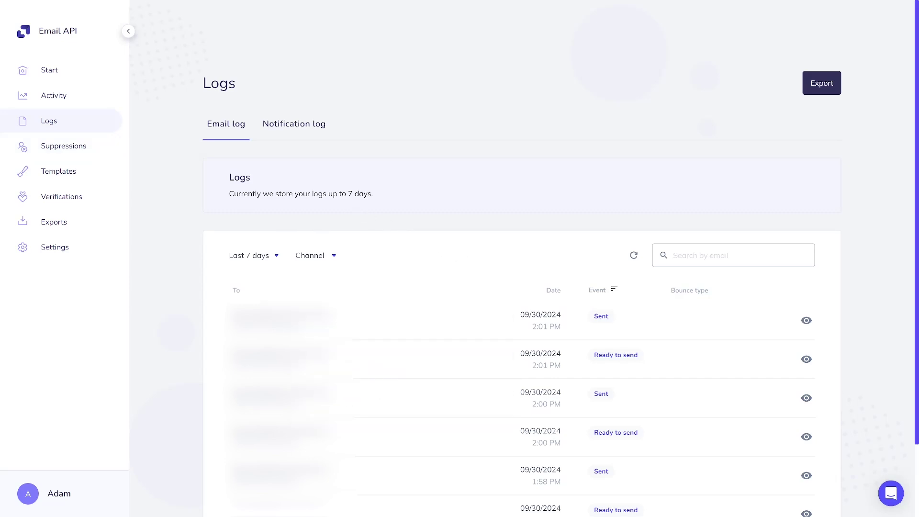
pyautogui.tripleClick(333, 193)
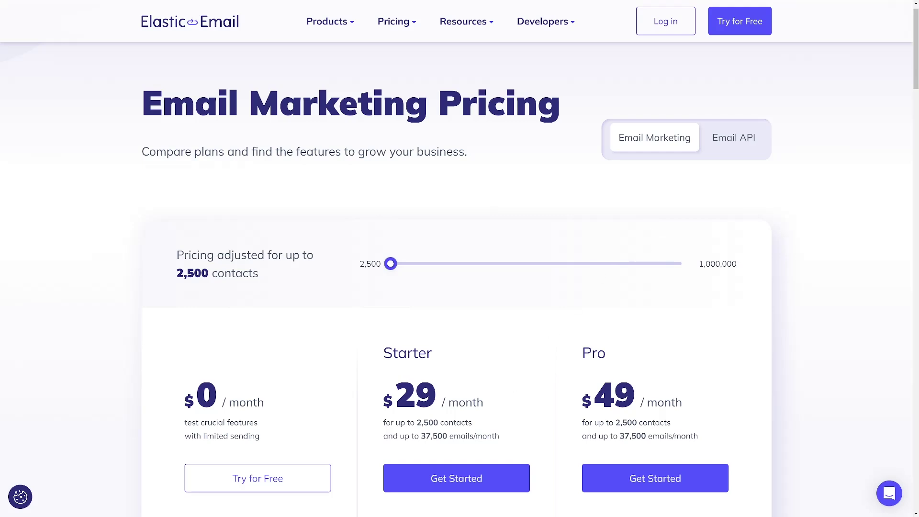
# Check the Starter plan's contact and email limits, then reprice marketing plans for 10,000 contacts
pyautogui.tripleClick(428, 422)
pyautogui.tripleClick(461, 435)
pyautogui.click(530, 383)
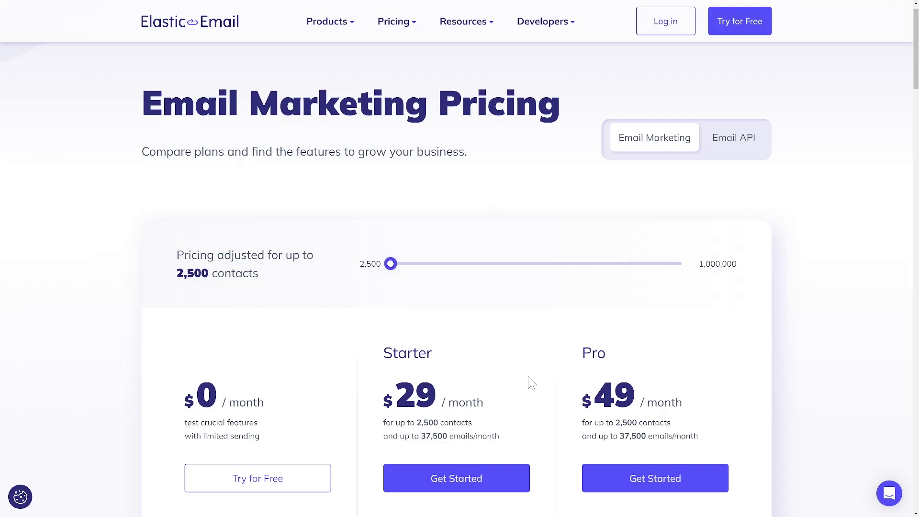
pyautogui.click(424, 271)
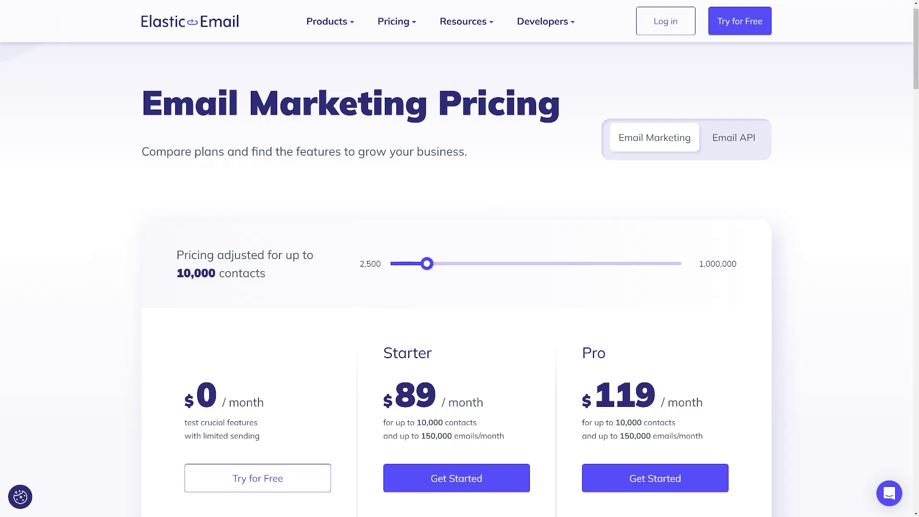
# Switch to Email API plans, set the slider to 150,000 emails per month, and review the feature lists
pyautogui.click(721, 142)
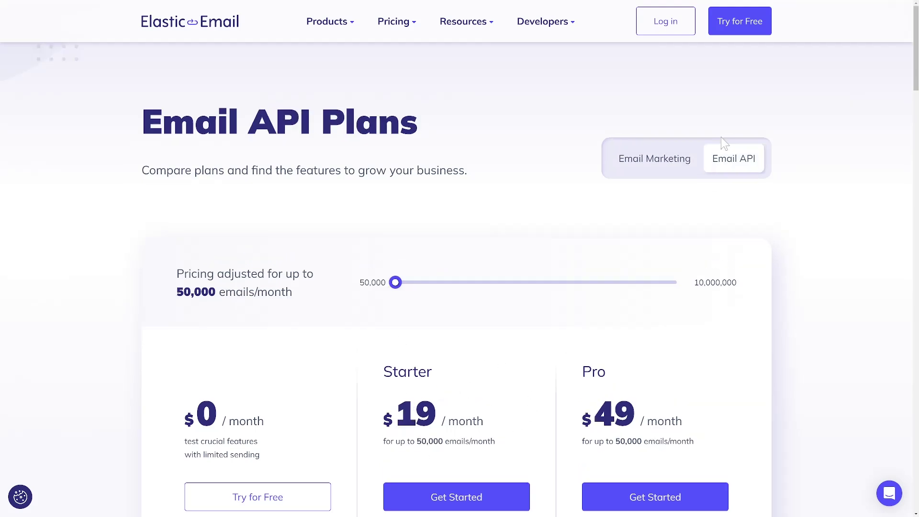
pyautogui.moveTo(397, 303); pyautogui.dragTo(427, 304)
pyautogui.scroll(-1, 502, 343)
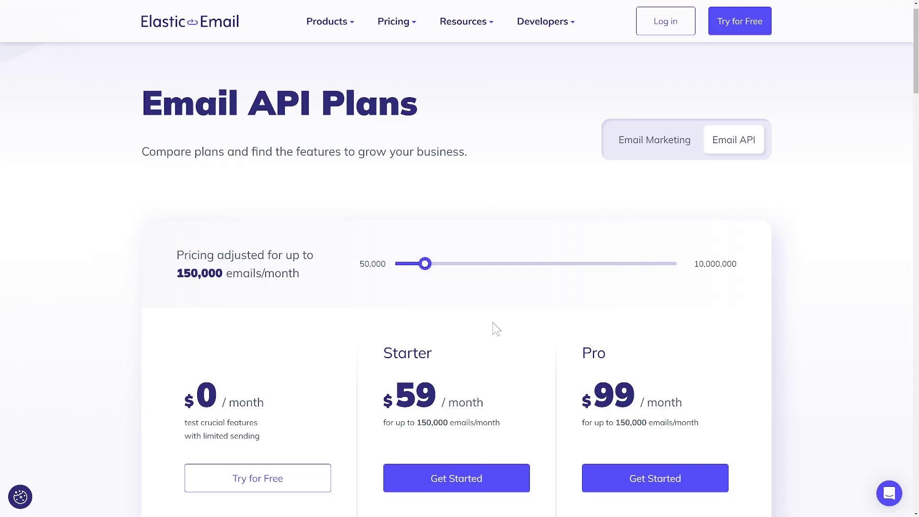
pyautogui.scroll(-3, 497, 329)
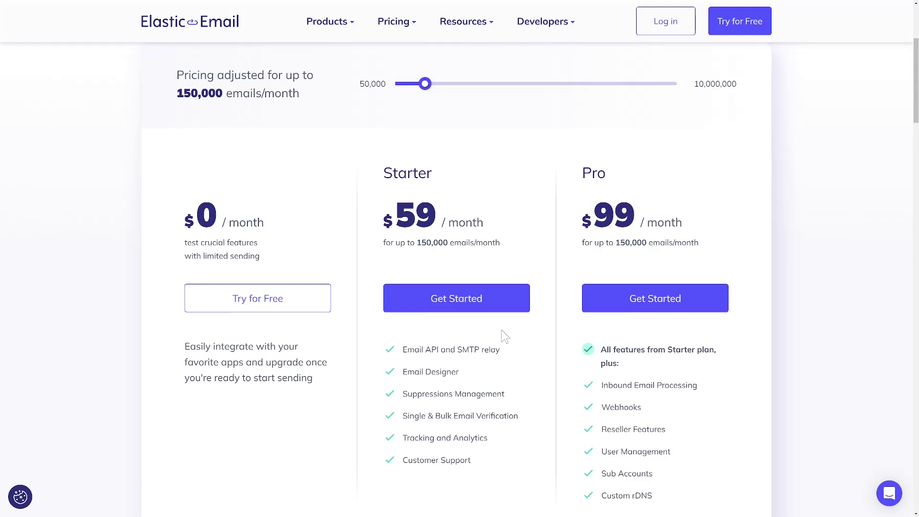
pyautogui.scroll(-1, 504, 335)
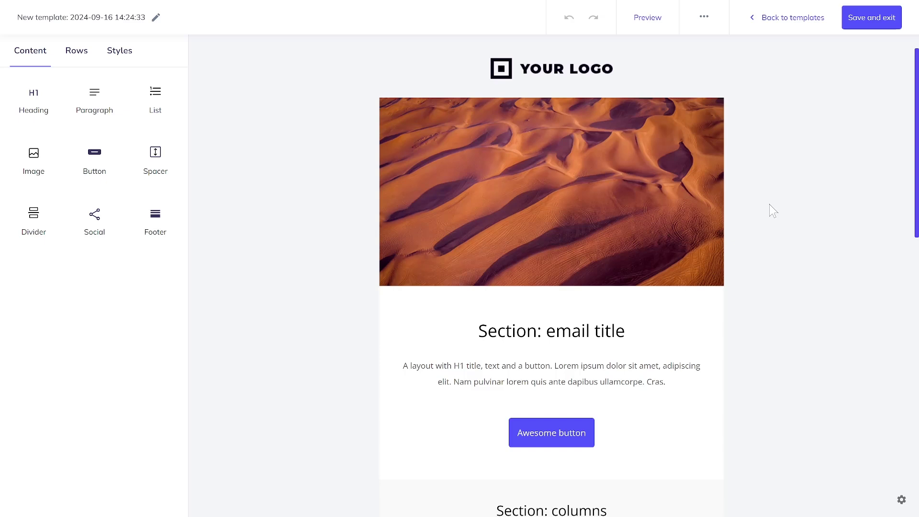
# Scroll the sample template down to its columns and rows sections
pyautogui.scroll(-6, 776, 220)
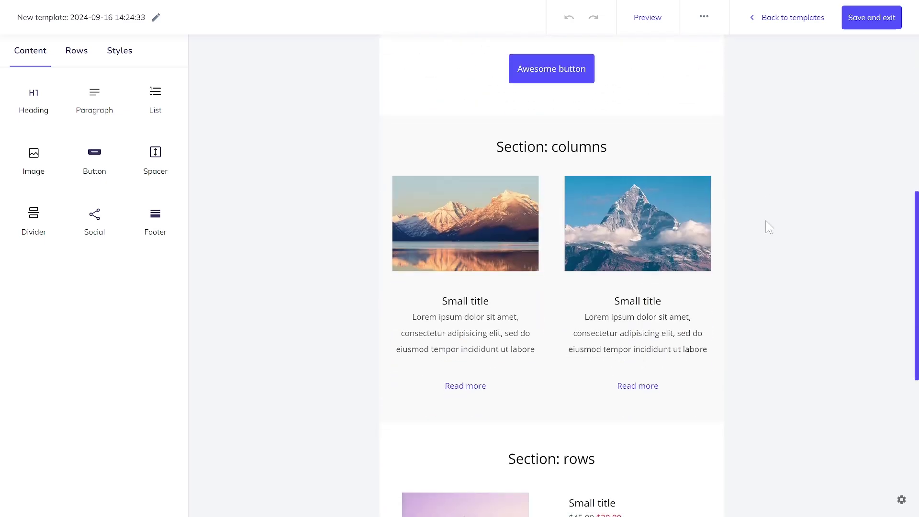
pyautogui.scroll(-6, 766, 227)
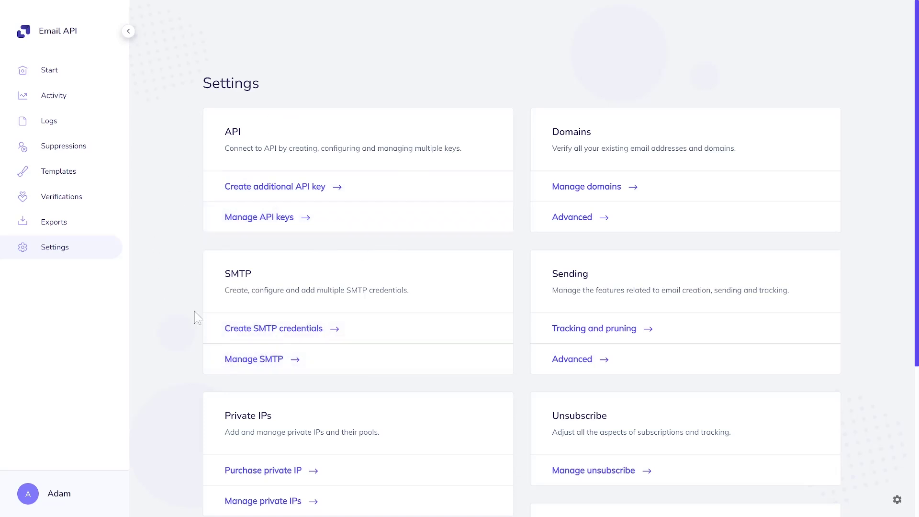
# Open Manage domains from the Domains section of Email API Settings
pyautogui.click(568, 194)
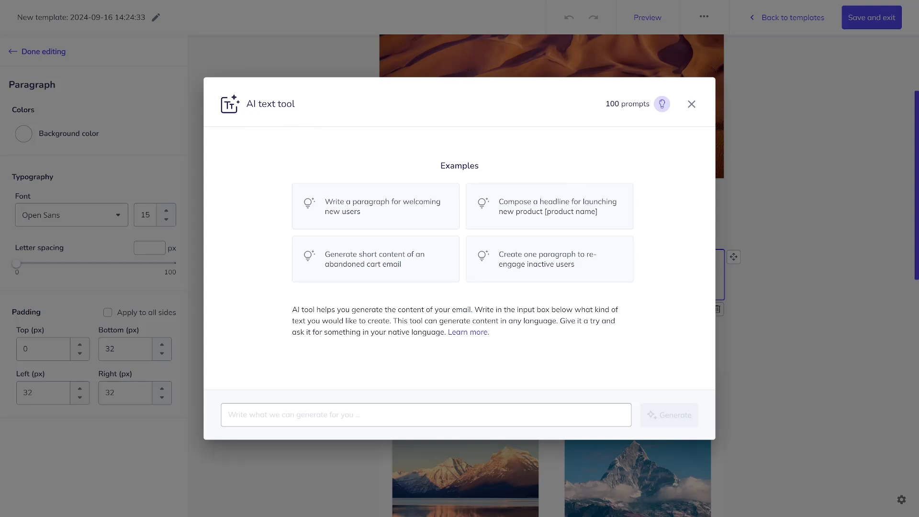
# Generate text from the 'Write a paragraph for welcoming new users' example and check remaining monthly prompts
pyautogui.click(438, 205)
pyautogui.click(655, 414)
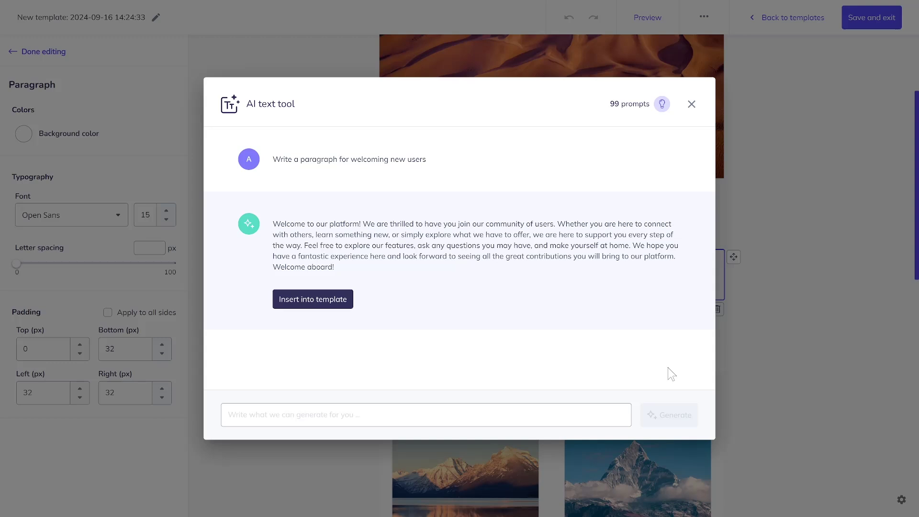
pyautogui.moveTo(660, 107)
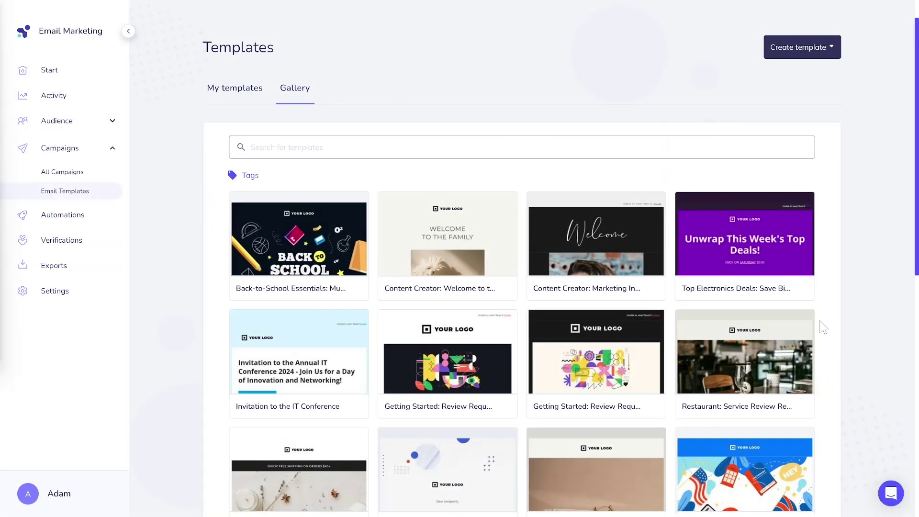
# Scroll the template Gallery to designs like Handmade Candle, Get Ready for a Summer of Fun and Valentine's themes
pyautogui.scroll(-3, 851, 326)
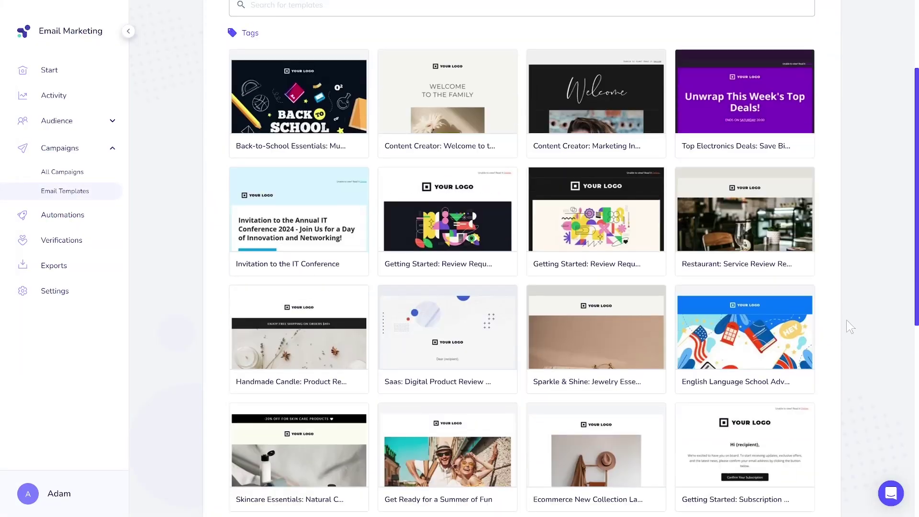
pyautogui.scroll(-3, 850, 328)
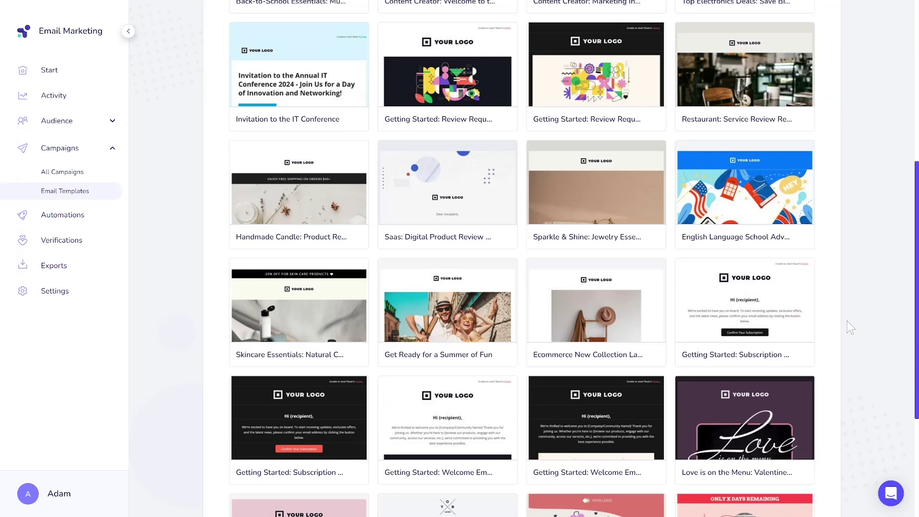
pyautogui.scroll(-1, 850, 327)
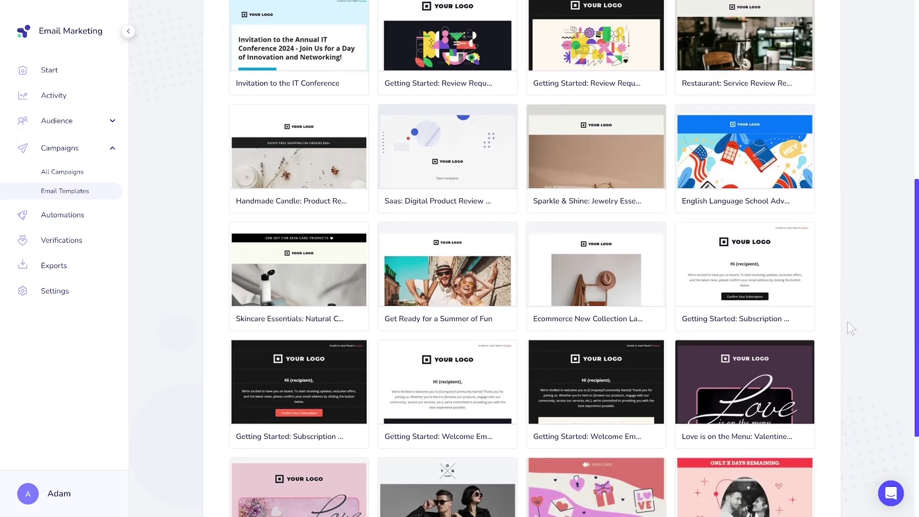
pyautogui.scroll(-1, 850, 328)
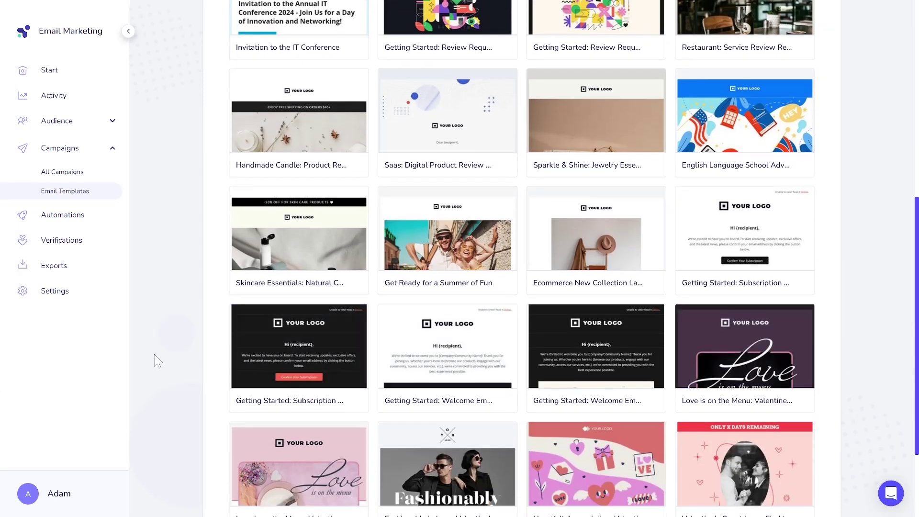
pyautogui.click(80, 300)
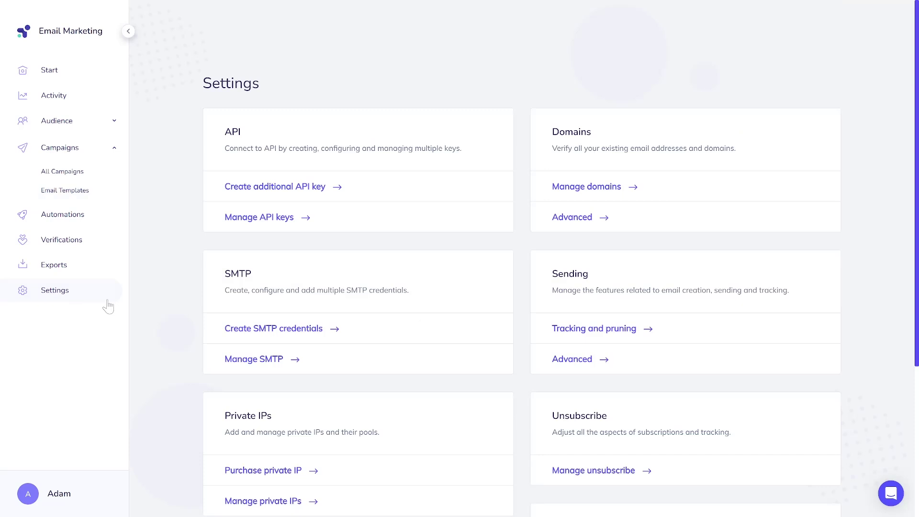
pyautogui.scroll(-1, 503, 363)
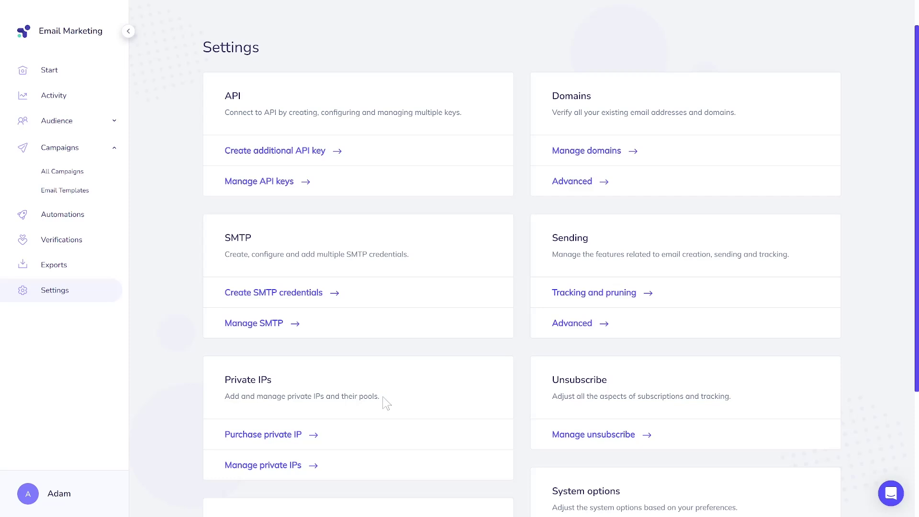
# Start a new conversation with support from the help chat's Messages tab
pyautogui.click(894, 493)
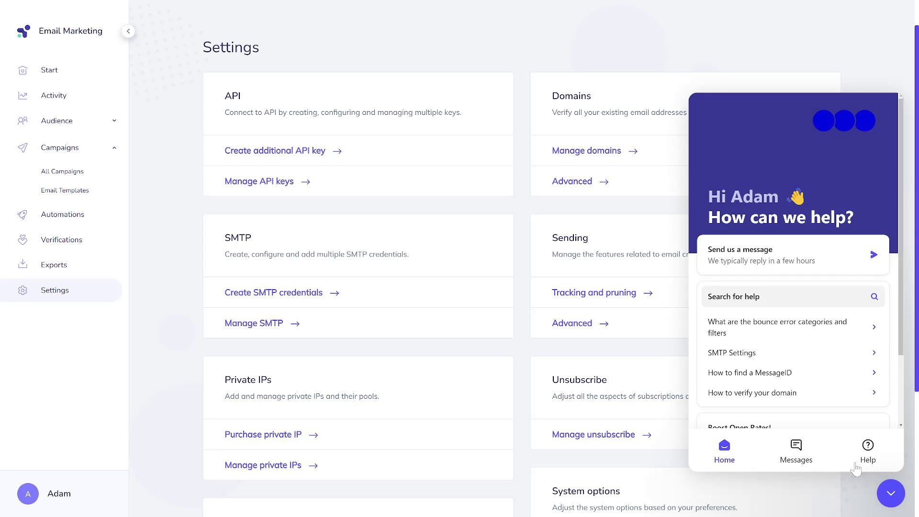
pyautogui.click(816, 458)
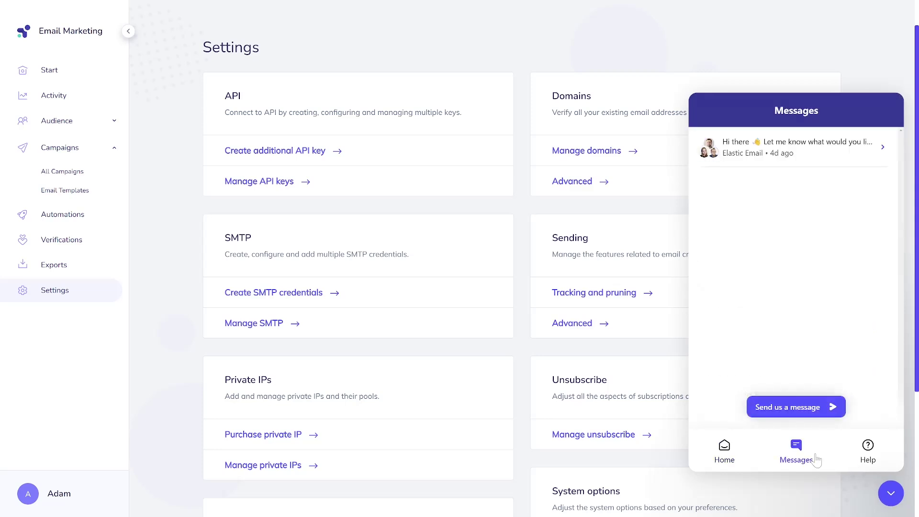
pyautogui.click(798, 410)
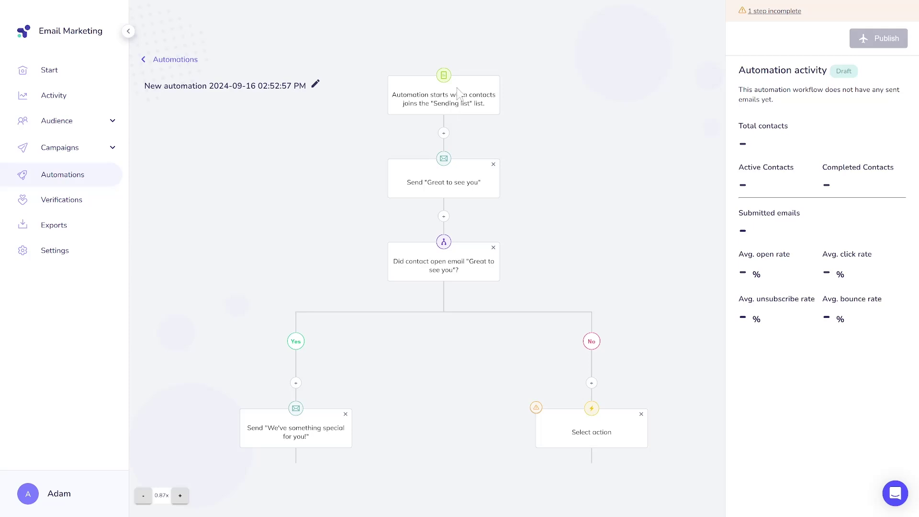
# Switch the 'Did contact open email' wait duration unit from days to hours
pyautogui.click(468, 264)
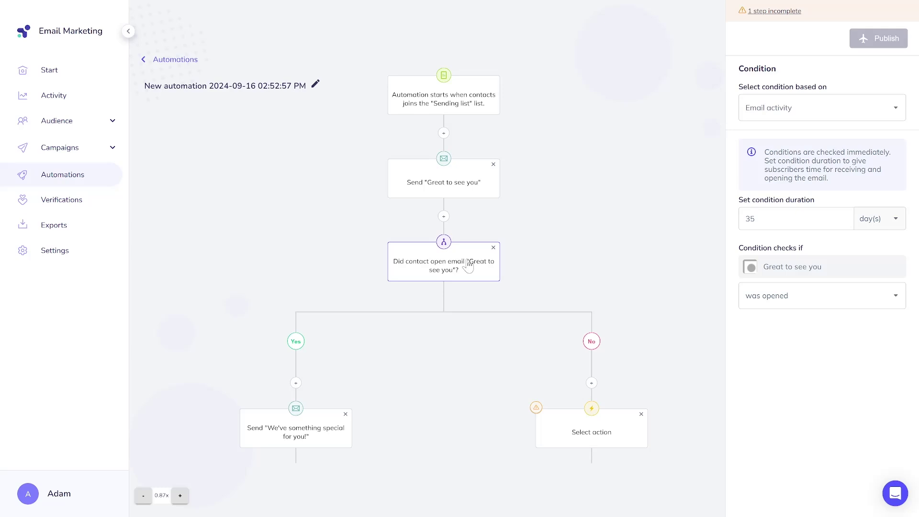
pyautogui.click(860, 221)
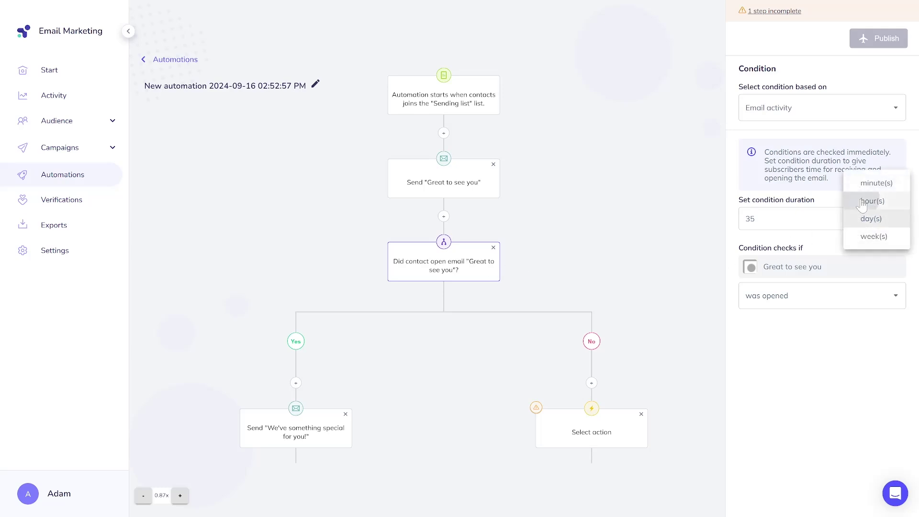
pyautogui.click(862, 202)
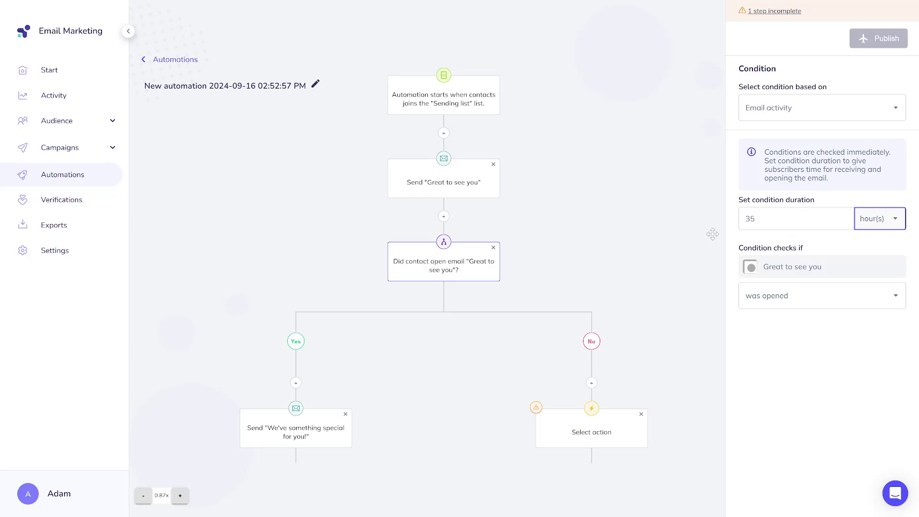
pyautogui.click(501, 226)
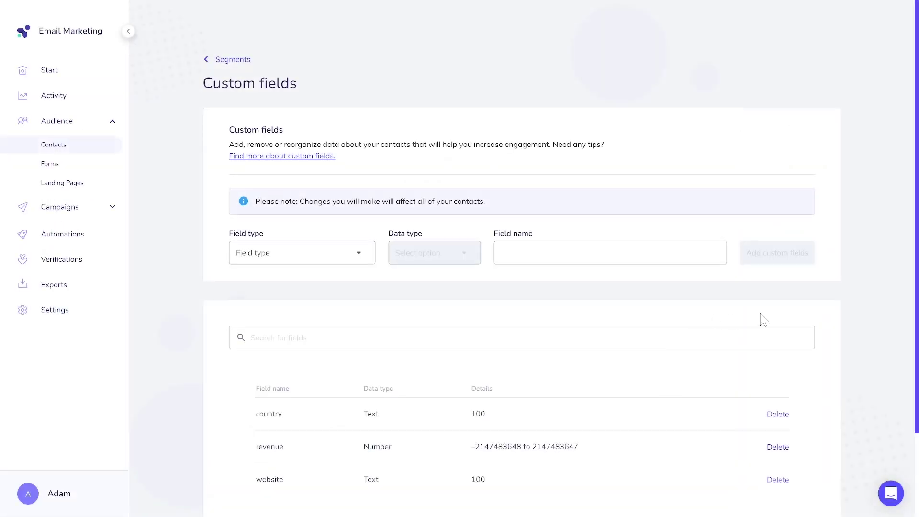
# Open the Field type dropdown on Custom fields and scroll through the type options
pyautogui.scroll(-2, 866, 326)
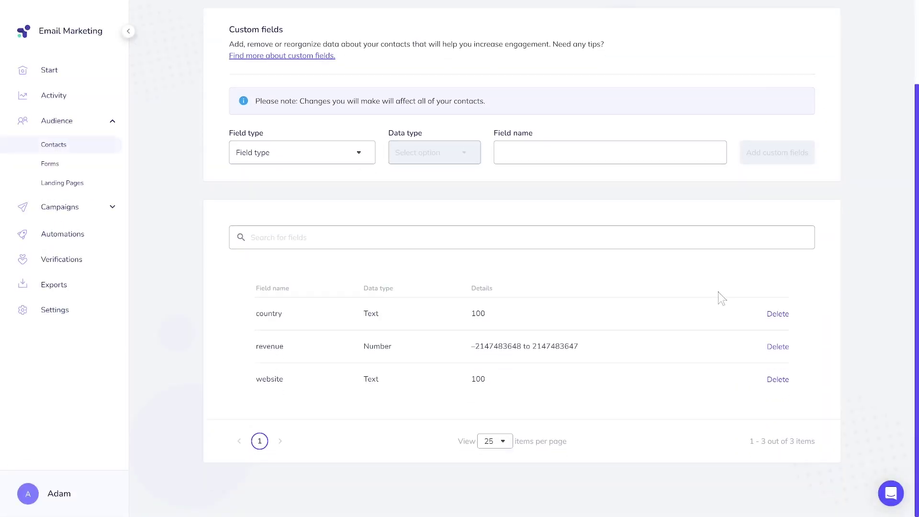
pyautogui.click(352, 163)
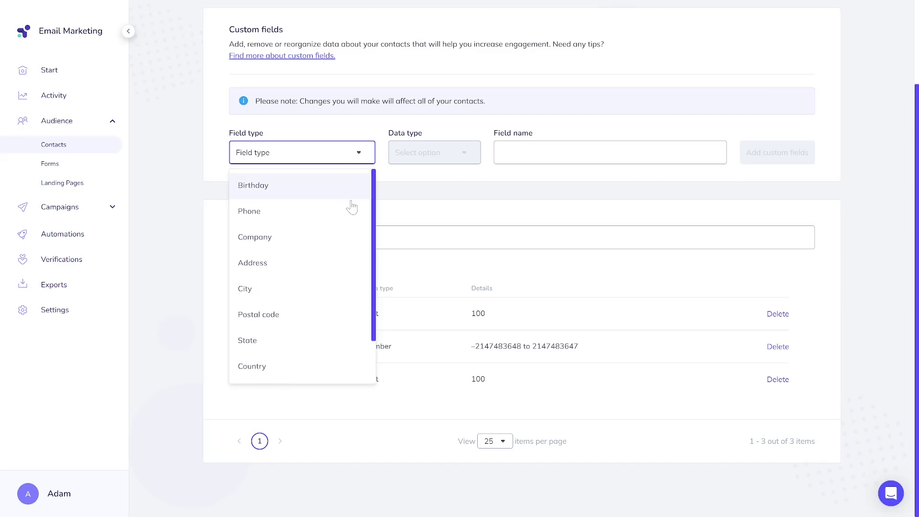
pyautogui.scroll(-1, 353, 225)
pyautogui.scroll(-1, 359, 310)
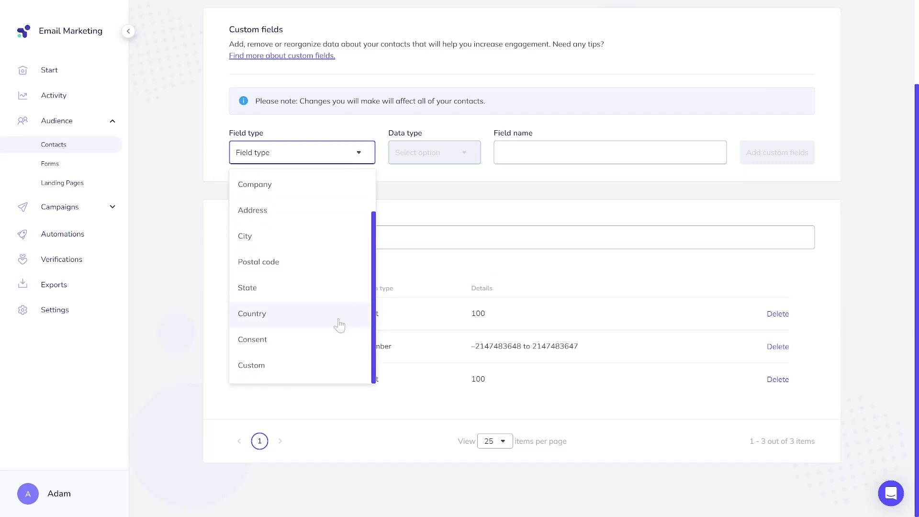
# Invite a new user with View only permissions and Contacts access set to None
pyautogui.click(166, 394)
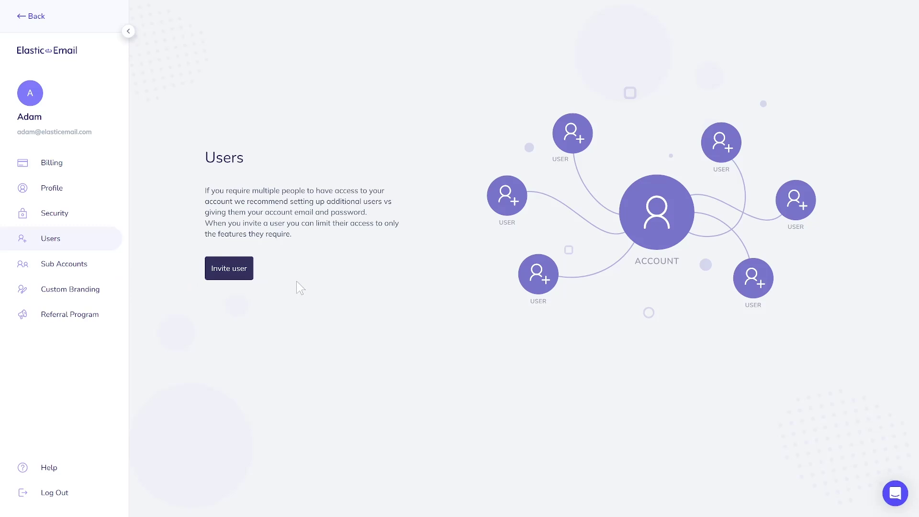
pyautogui.click(229, 269)
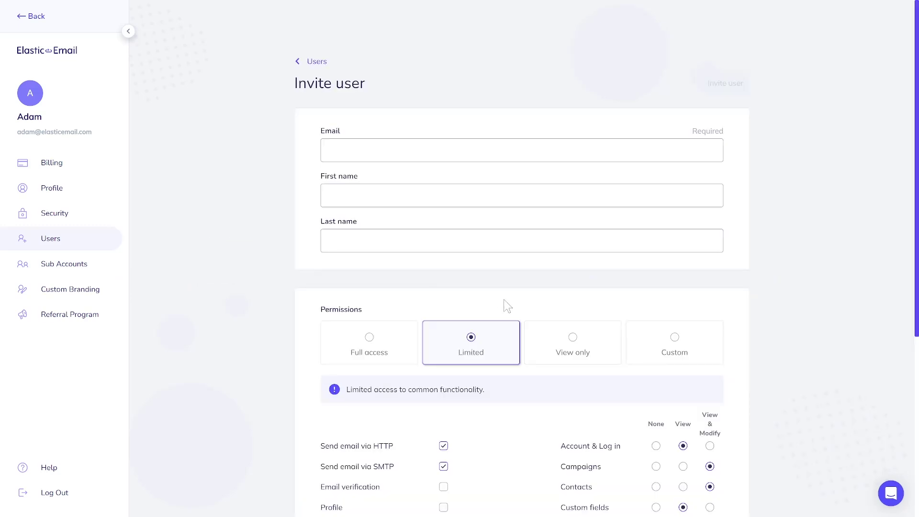
pyautogui.click(368, 336)
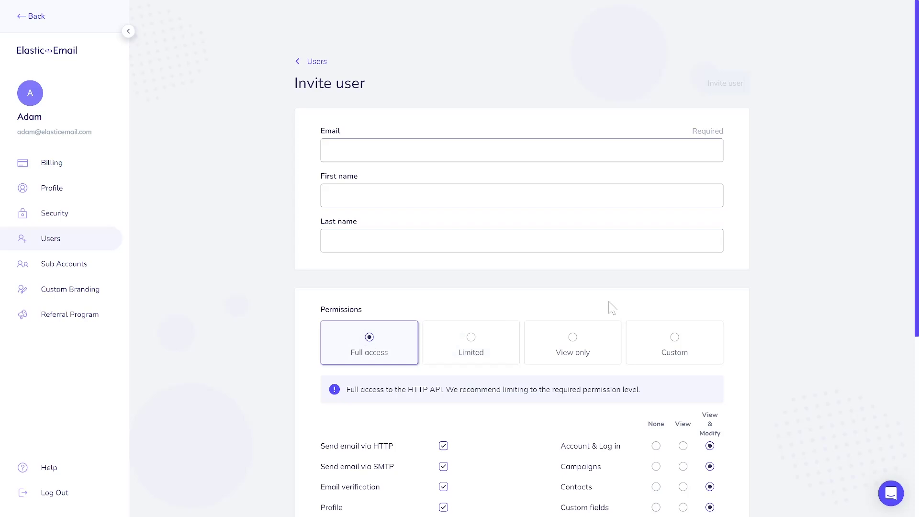
pyautogui.scroll(-2, 802, 316)
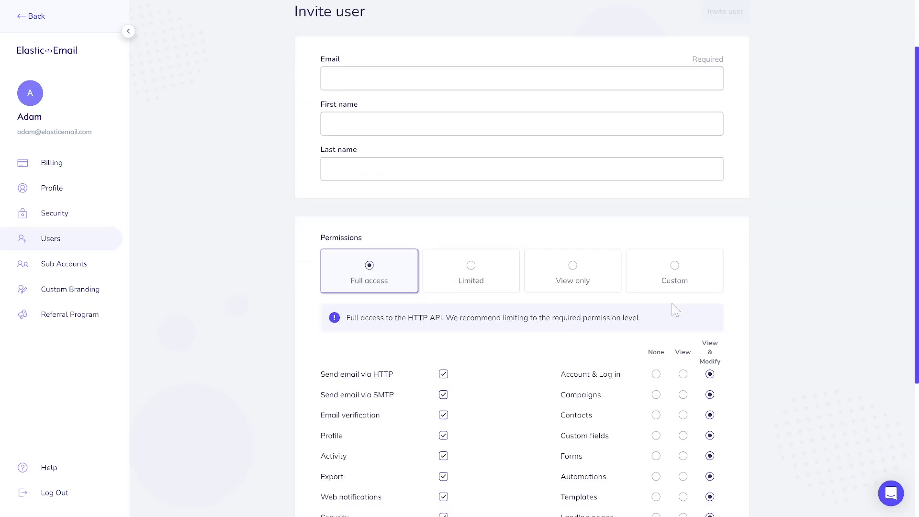
pyautogui.click(586, 282)
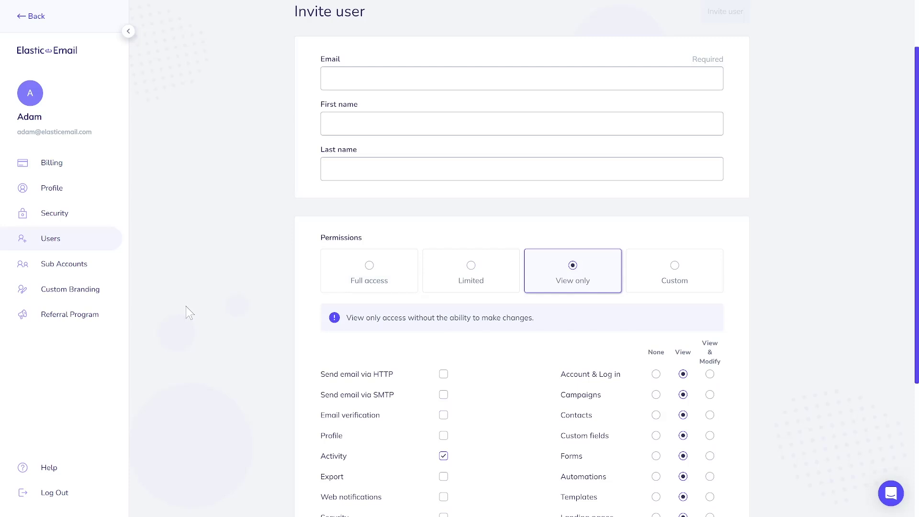
pyautogui.scroll(-1, 250, 318)
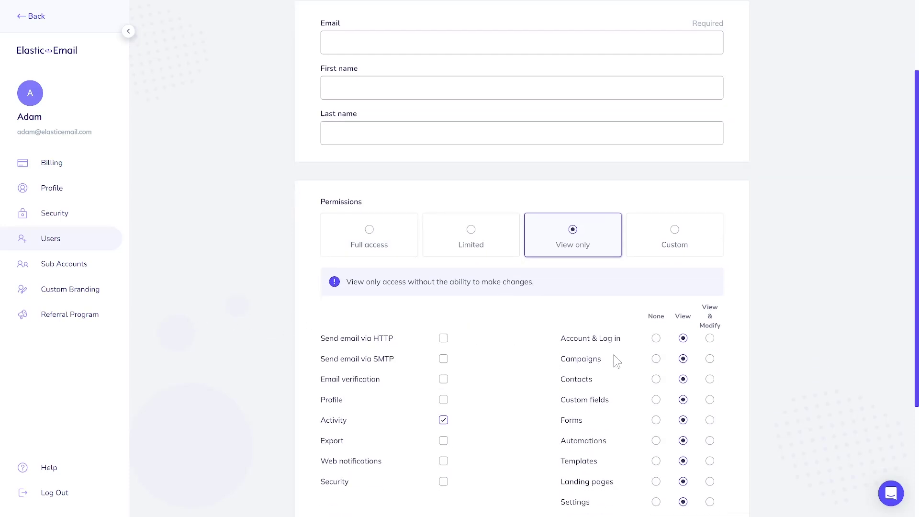
pyautogui.click(656, 379)
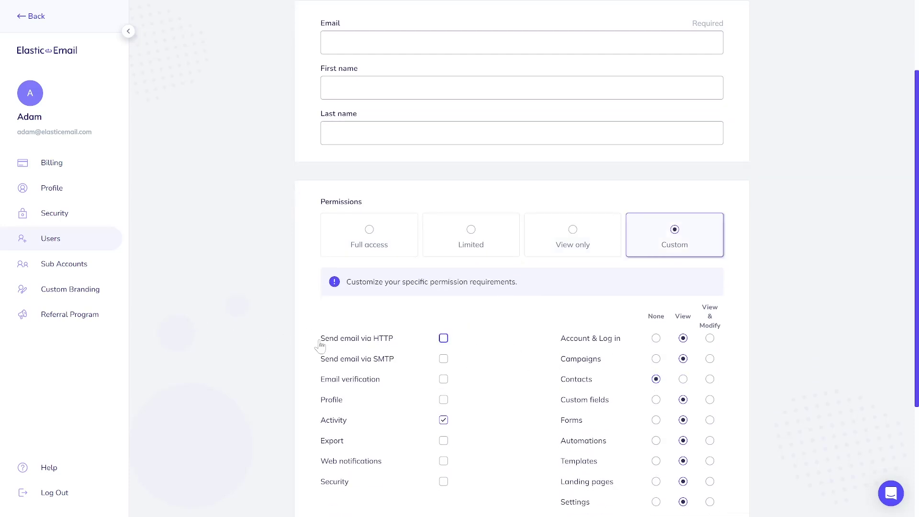
pyautogui.click(89, 296)
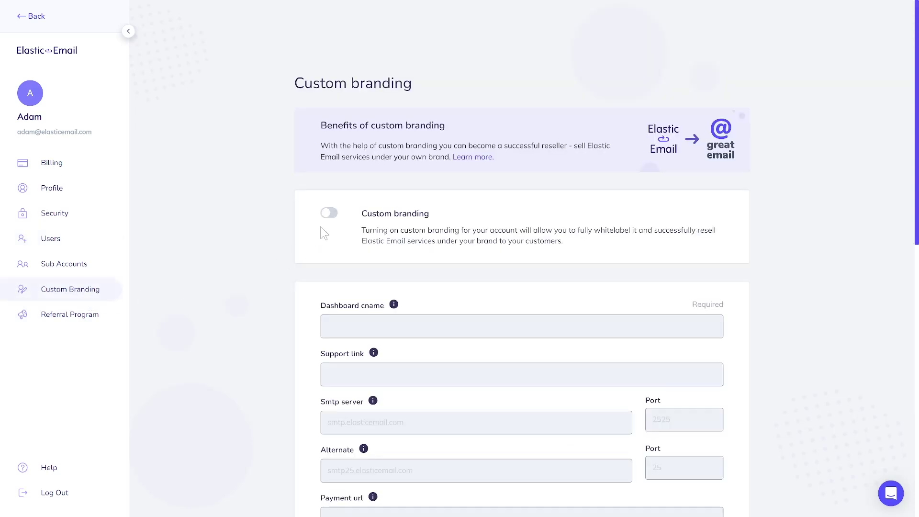
# Turn on the Custom branding toggle and look over the branding form
pyautogui.click(328, 213)
pyautogui.scroll(-1, 826, 267)
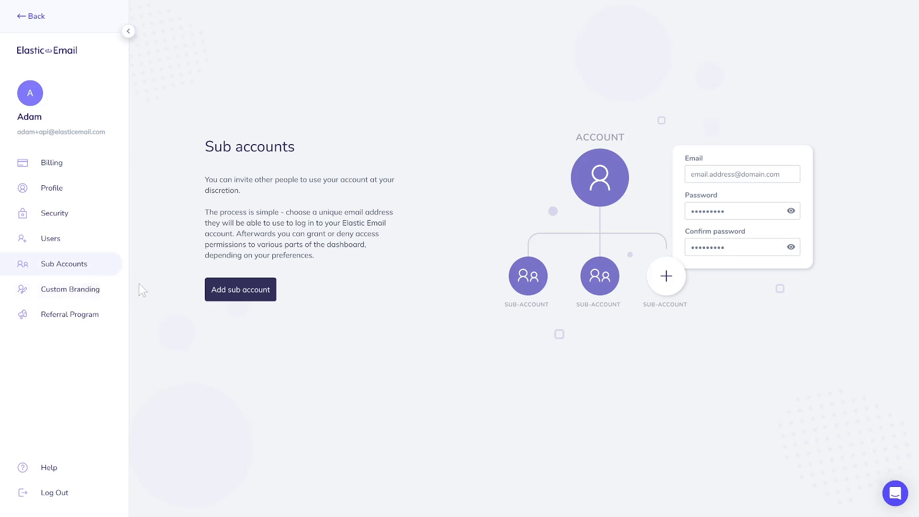
# Open the Add sub account form and scroll through its fields
pyautogui.click(245, 298)
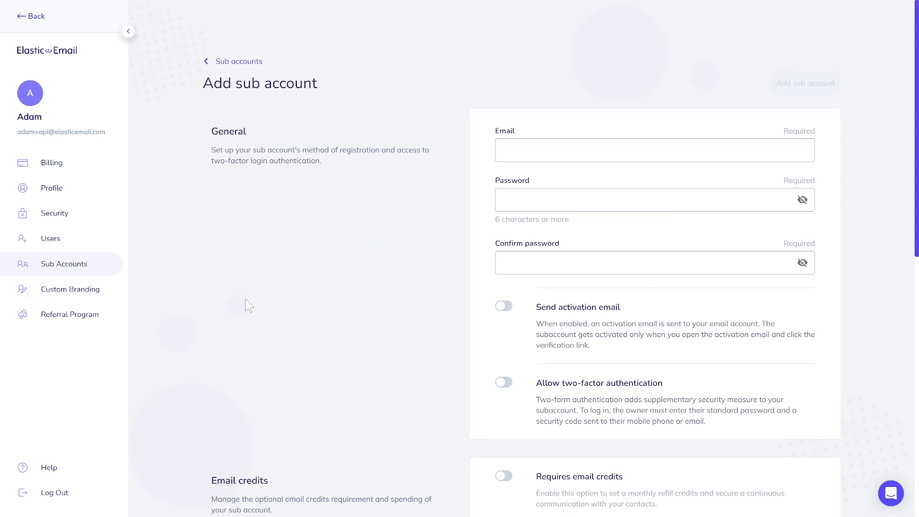
pyautogui.scroll(-1, 855, 337)
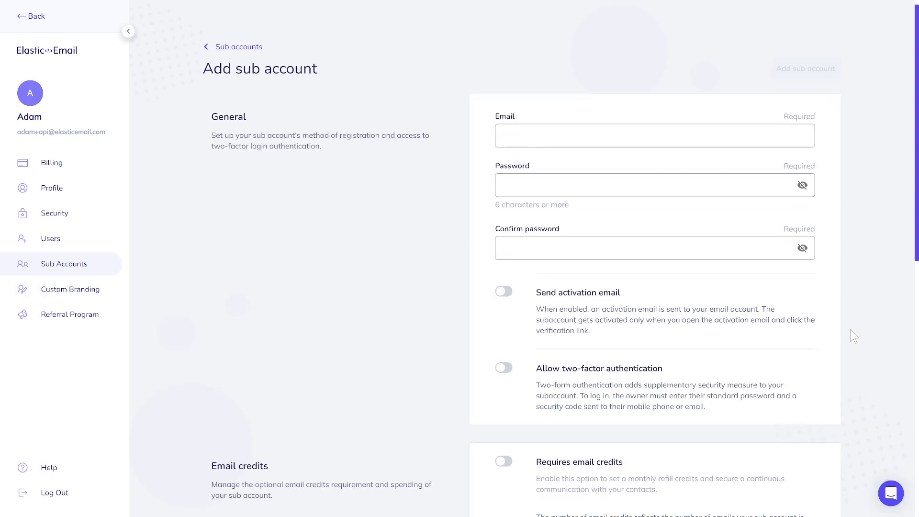
pyautogui.scroll(-3, 853, 337)
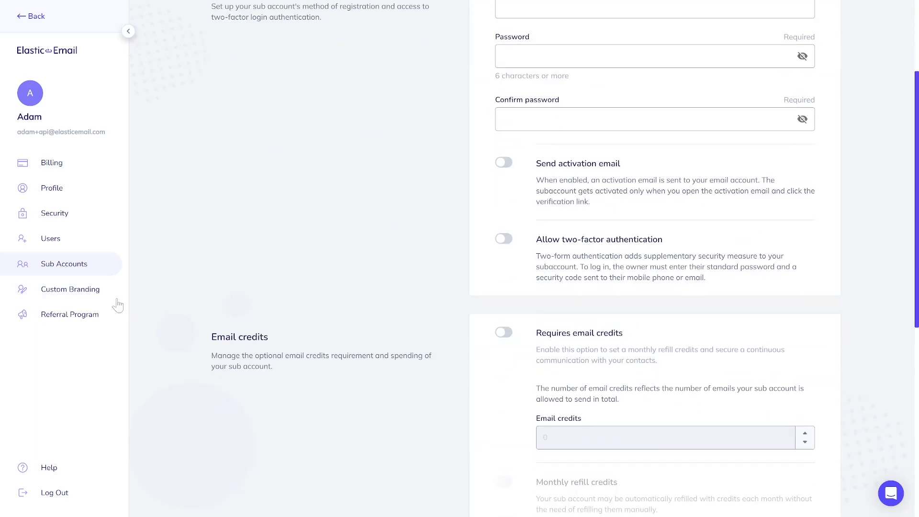
pyautogui.click(105, 298)
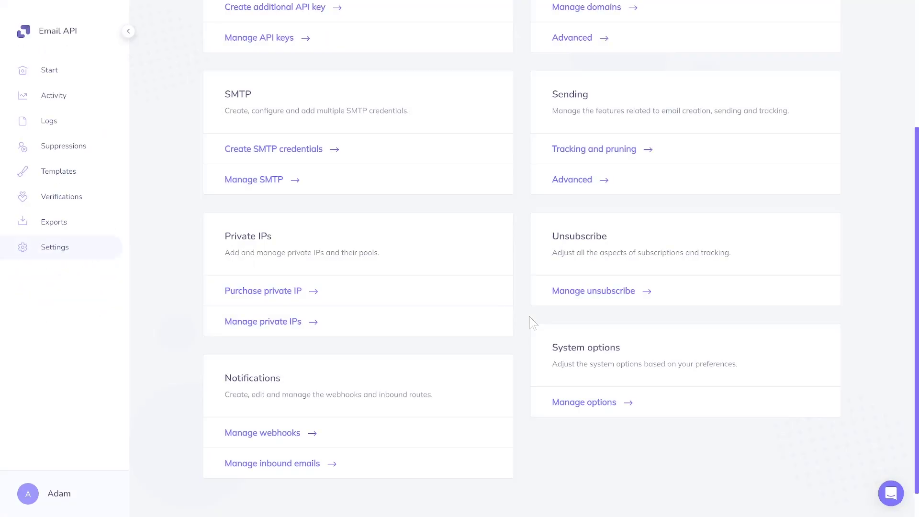
# Create a webhook that notifies on Opened, Clicked, Bounce/Error and Unsubscribed events
pyautogui.click(456, 444)
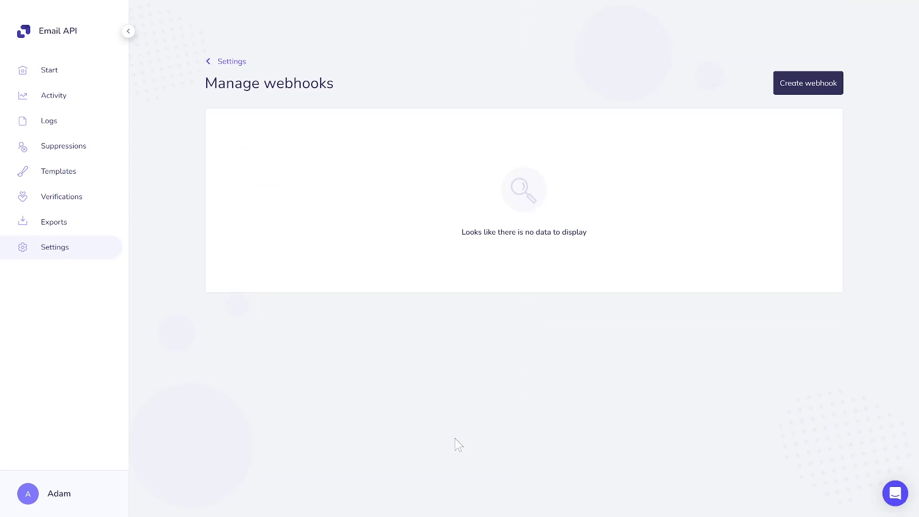
pyautogui.click(791, 86)
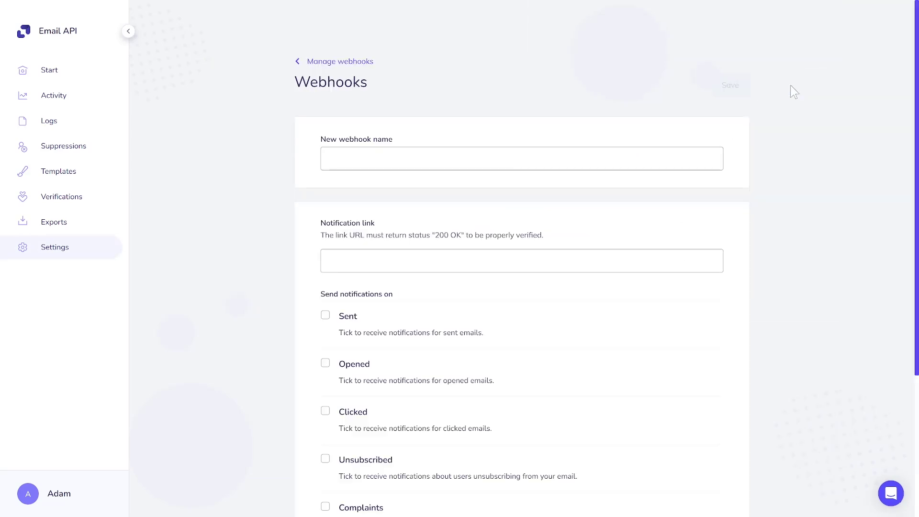
pyautogui.scroll(-2, 694, 186)
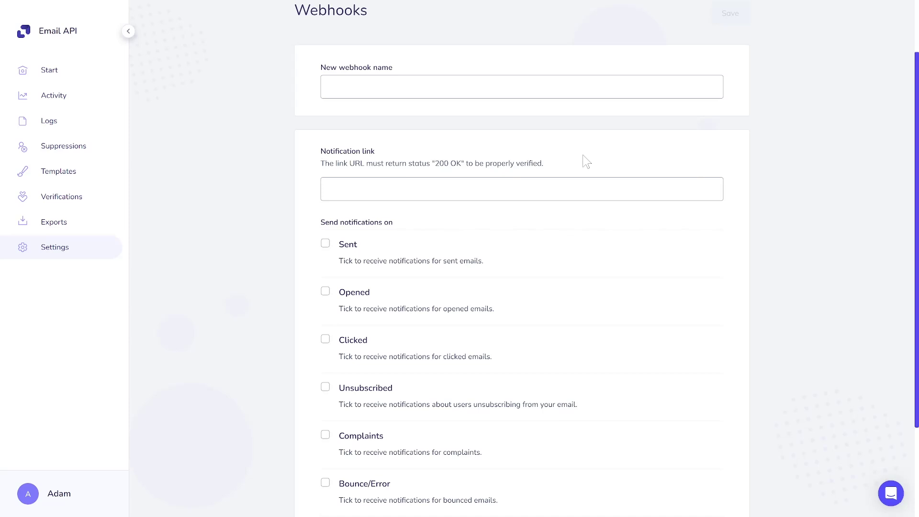
pyautogui.scroll(-1, 533, 235)
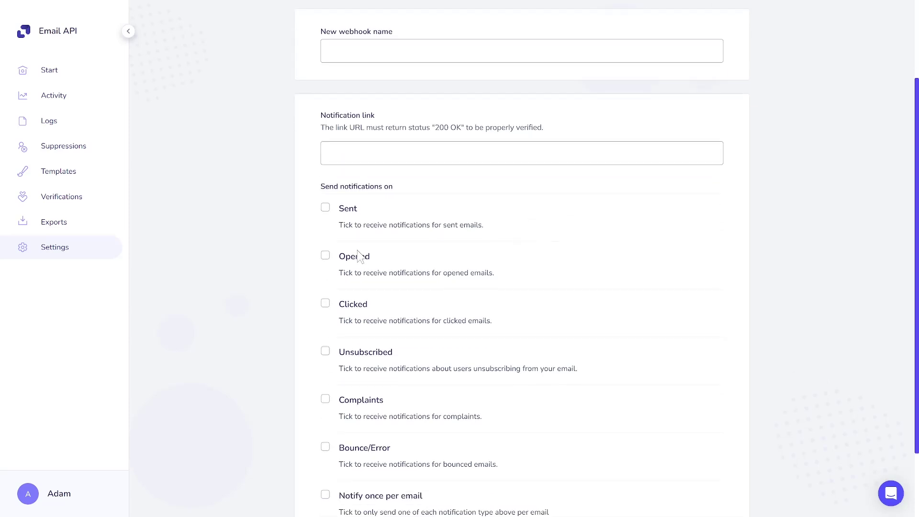
pyautogui.click(325, 255)
pyautogui.click(325, 303)
pyautogui.scroll(-1, 334, 309)
pyautogui.click(327, 412)
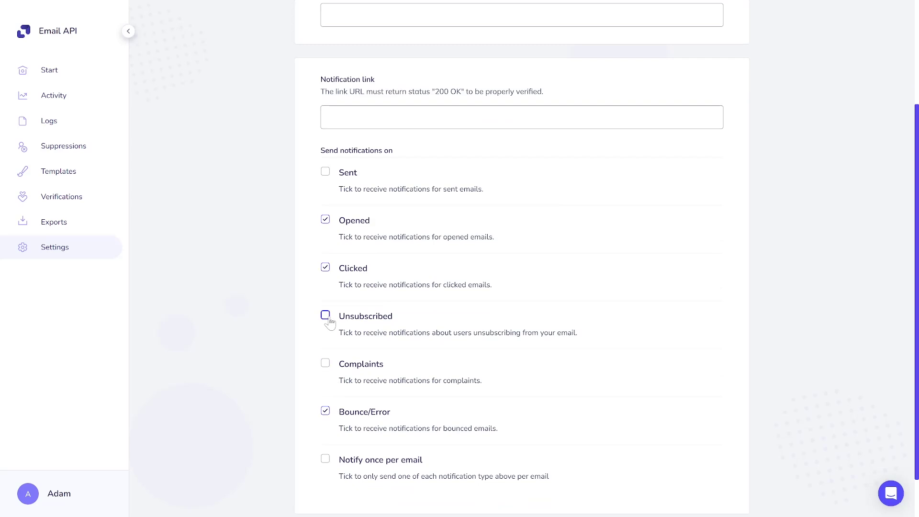
pyautogui.click(326, 317)
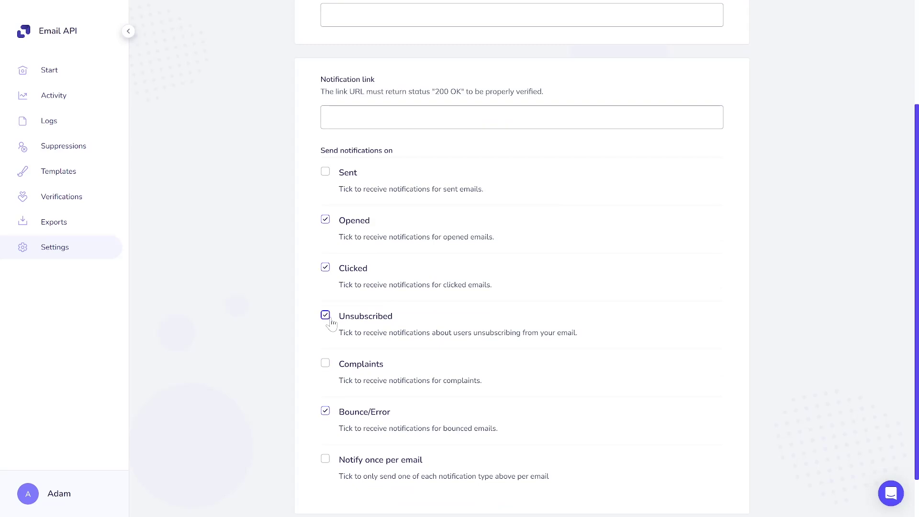
# Open the elasticemaildemo.com domain details and begin editing its bounce domain
pyautogui.click(99, 257)
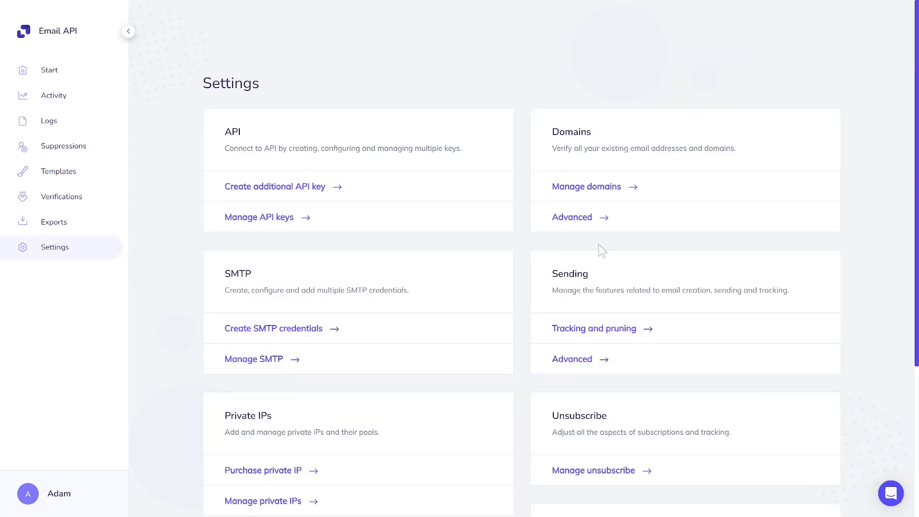
pyautogui.click(618, 198)
pyautogui.click(807, 304)
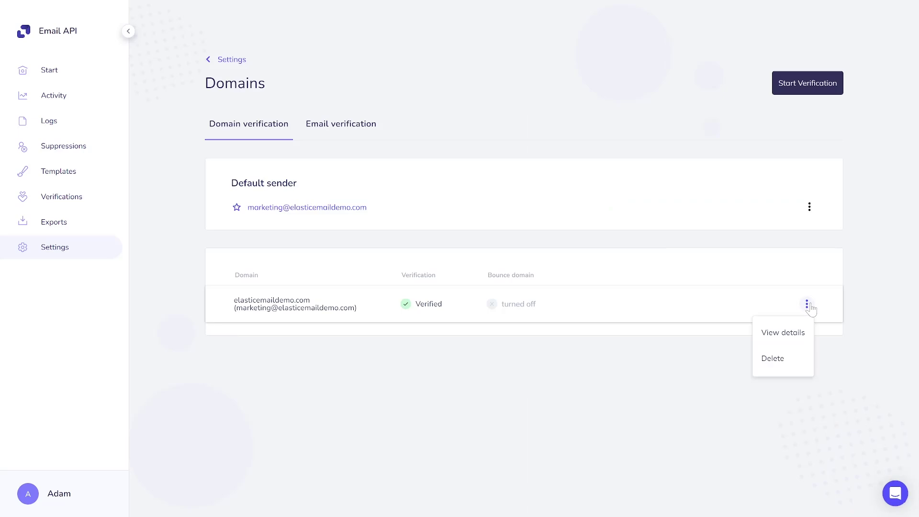
pyautogui.click(793, 332)
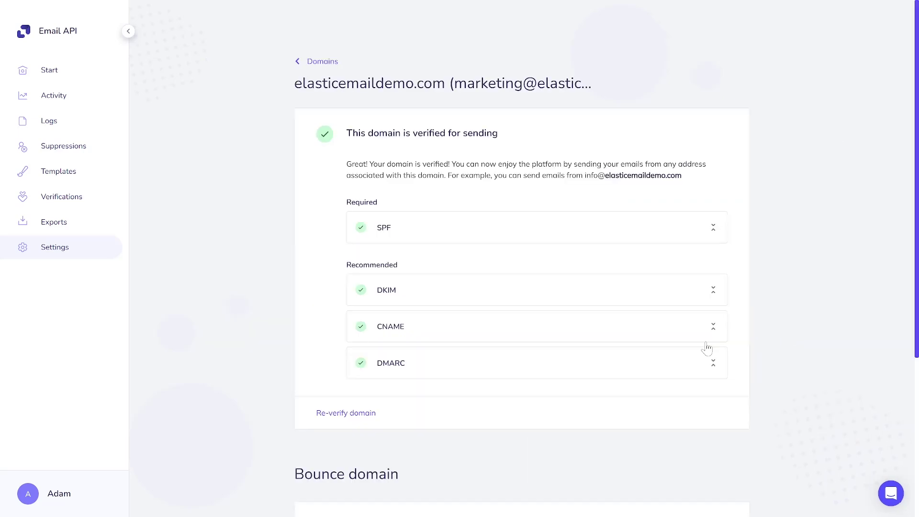
pyautogui.scroll(-5, 431, 440)
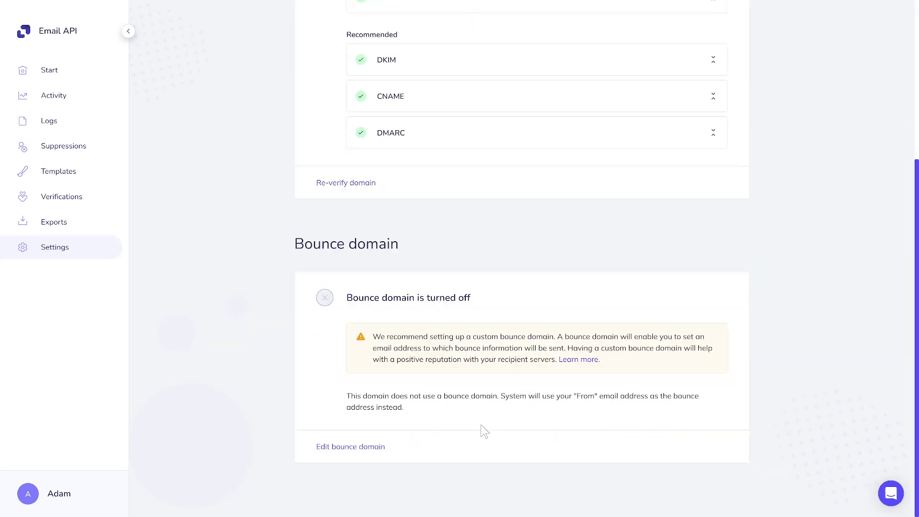
pyautogui.click(375, 450)
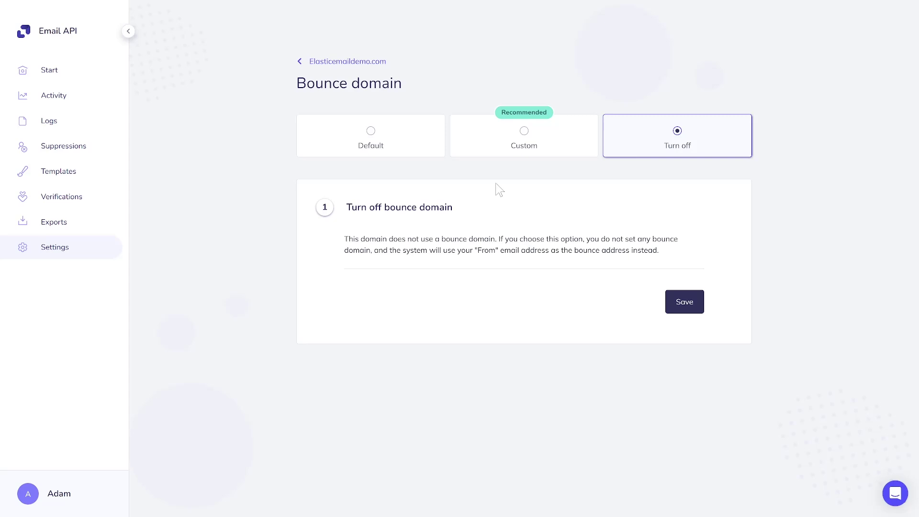
# Choose a custom 'bounces' bounce domain and continue through to the DNS entries step
pyautogui.click(522, 135)
pyautogui.scroll(-1, 784, 273)
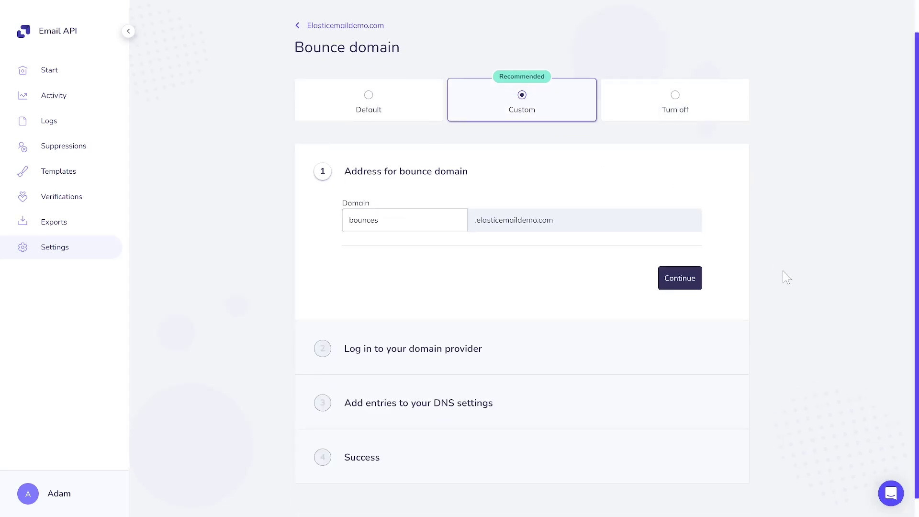
pyautogui.click(691, 286)
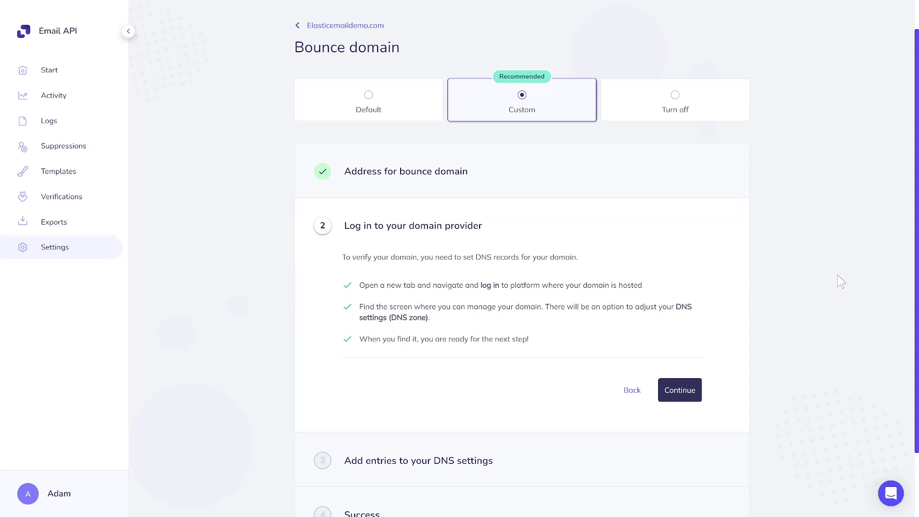
pyautogui.scroll(-1, 841, 282)
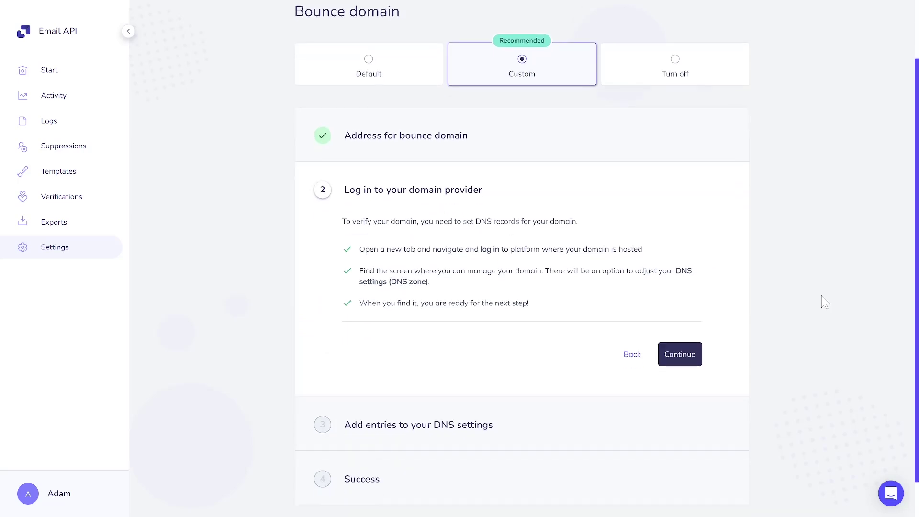
pyautogui.click(699, 364)
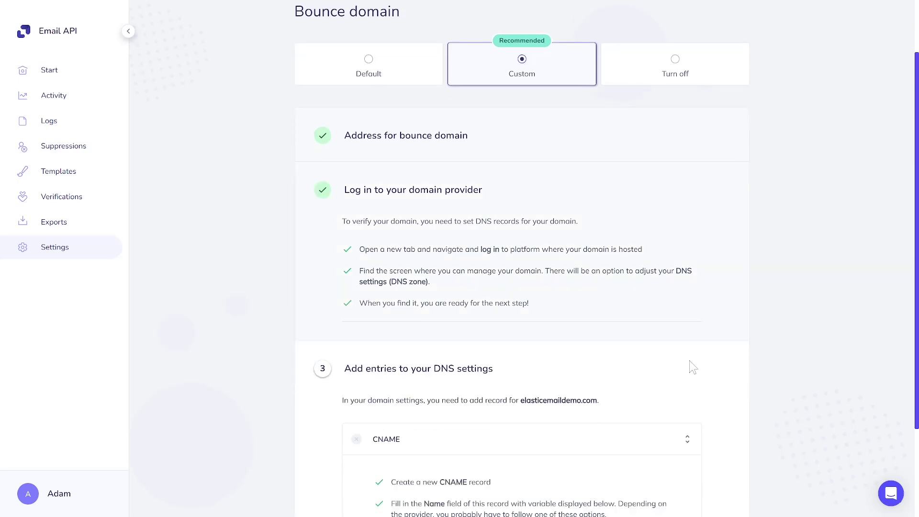
pyautogui.click(85, 258)
# Create an inbound route and set its action to Forward to email address
pyautogui.scroll(-5, 419, 312)
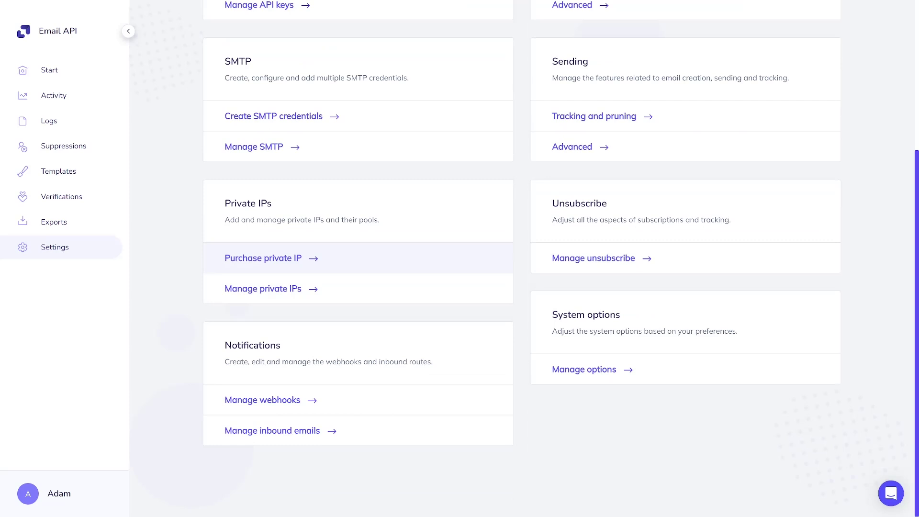
pyautogui.click(365, 432)
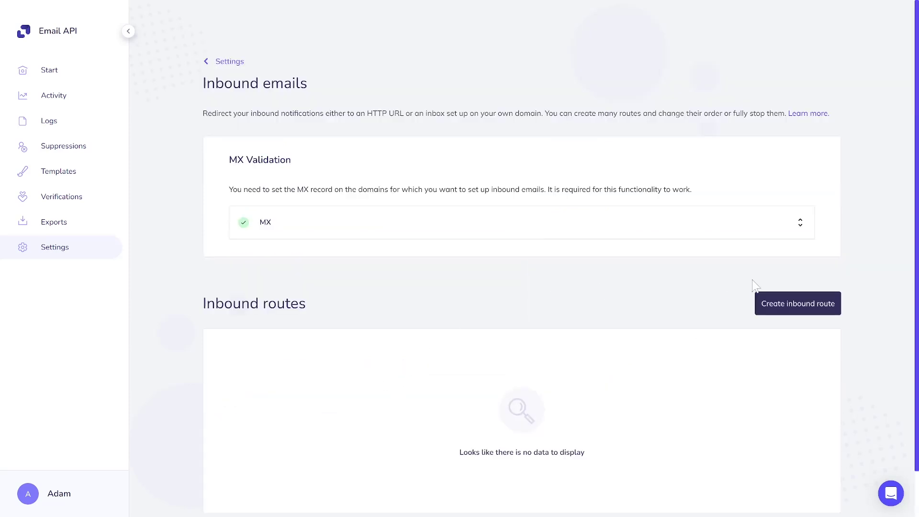
pyautogui.scroll(-1, 754, 287)
pyautogui.click(796, 271)
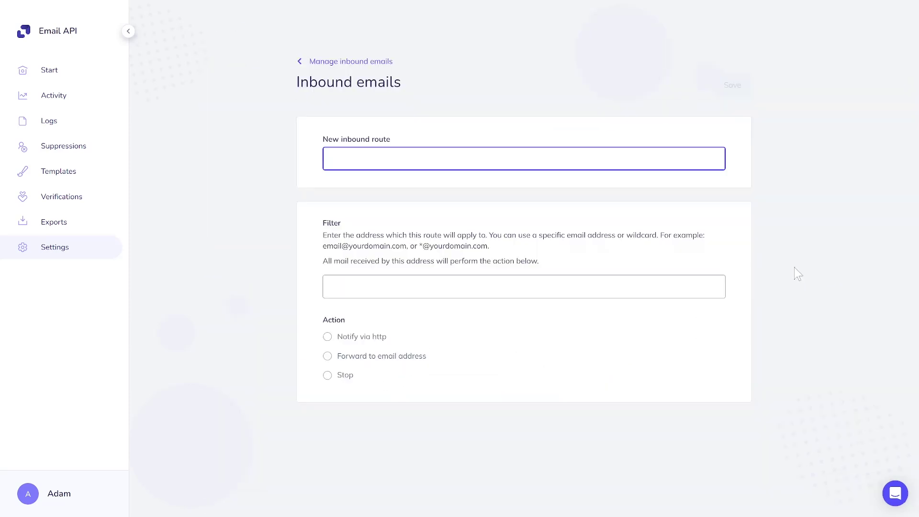
pyautogui.click(381, 343)
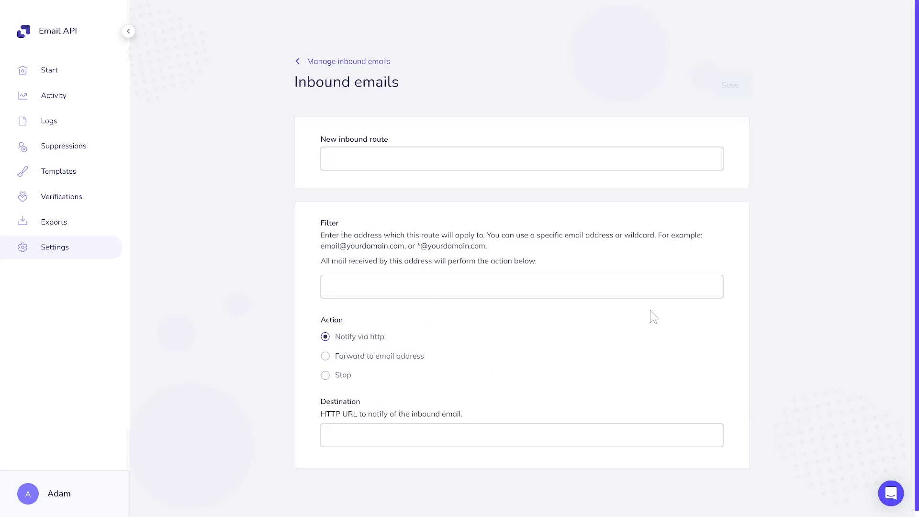
pyautogui.click(423, 359)
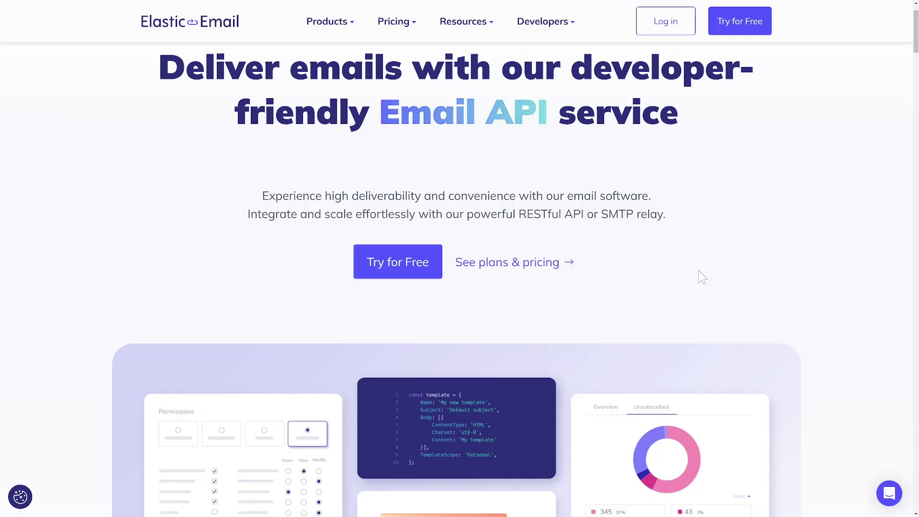
# Scroll down through the Email API product page
pyautogui.scroll(-5, 702, 277)
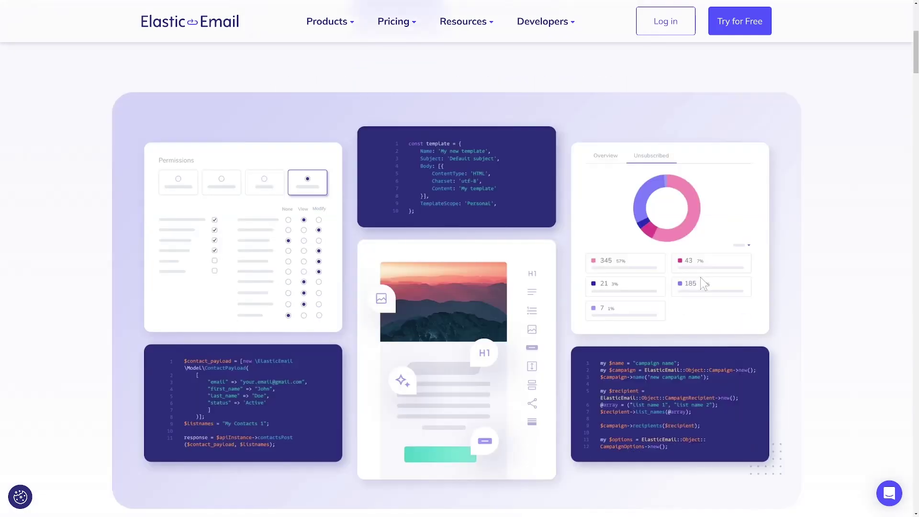
pyautogui.scroll(-8, 703, 284)
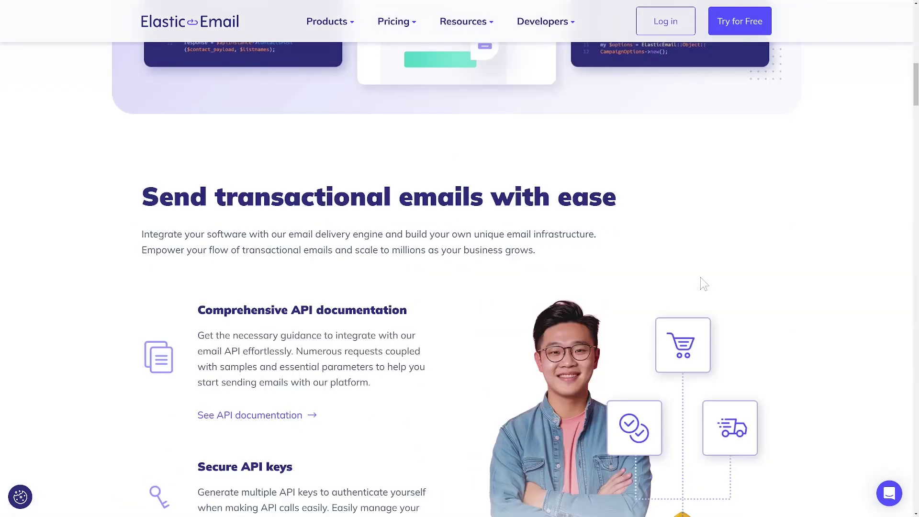
pyautogui.scroll(-2, 704, 284)
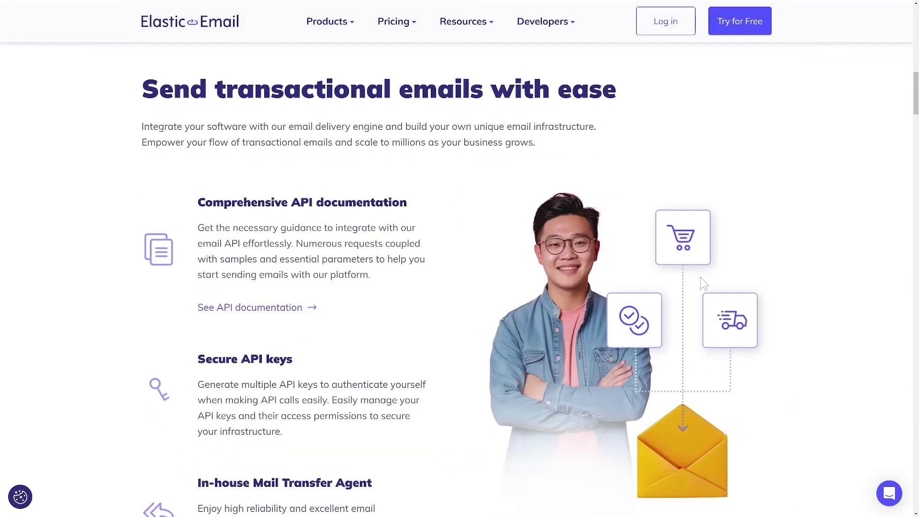
pyautogui.scroll(-5, 807, 292)
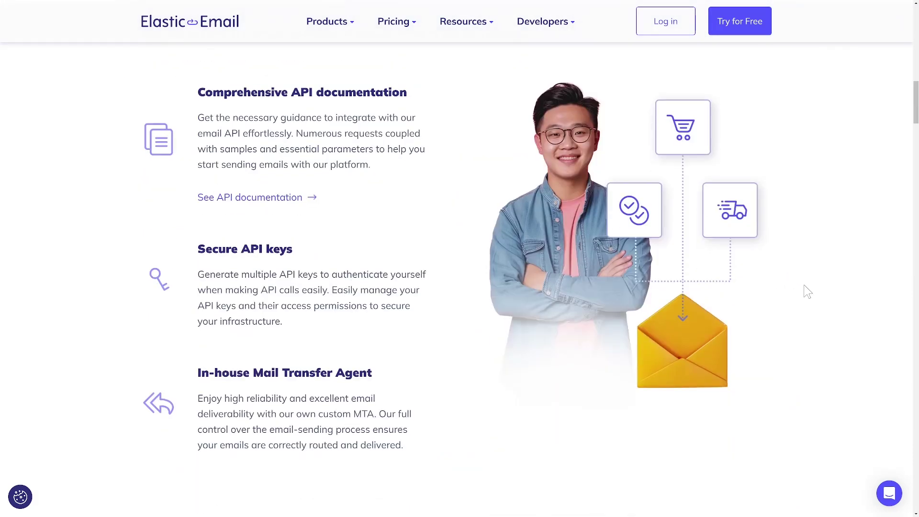
pyautogui.scroll(-5, 811, 298)
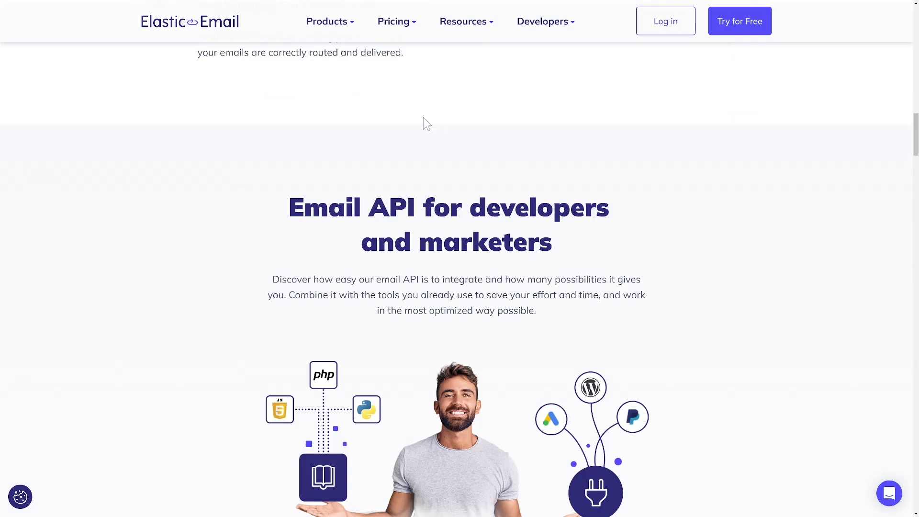
# Open Products > Email Marketing and scroll through its feature sections
pyautogui.moveTo(344, 29)
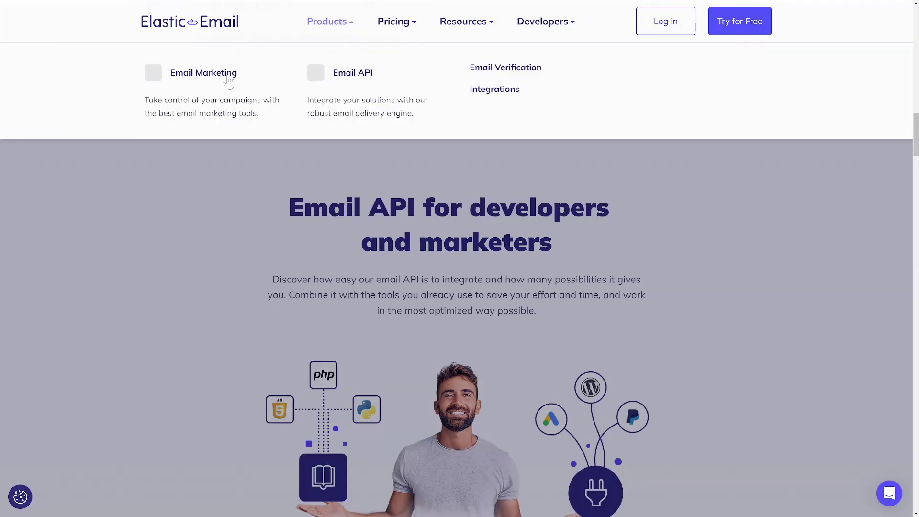
pyautogui.click(230, 81)
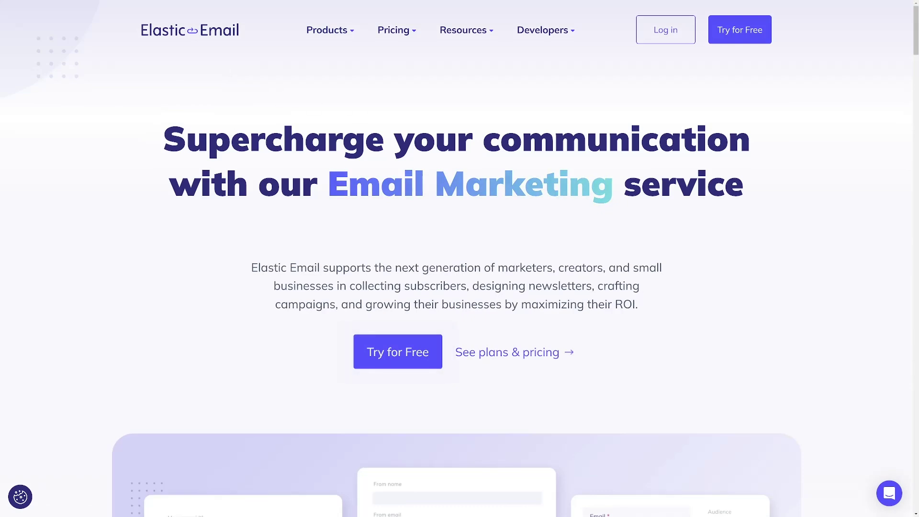
pyautogui.scroll(-2, 728, 262)
pyautogui.scroll(-3, 730, 262)
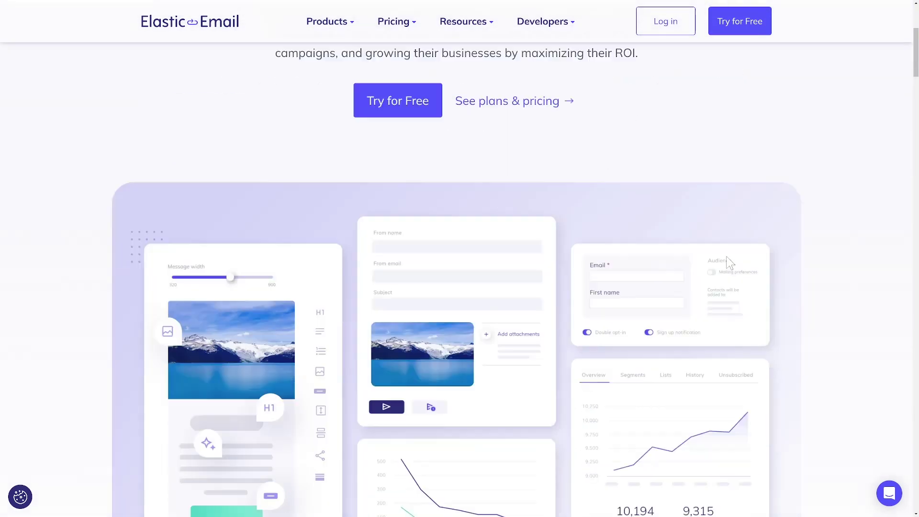
pyautogui.scroll(-6, 743, 293)
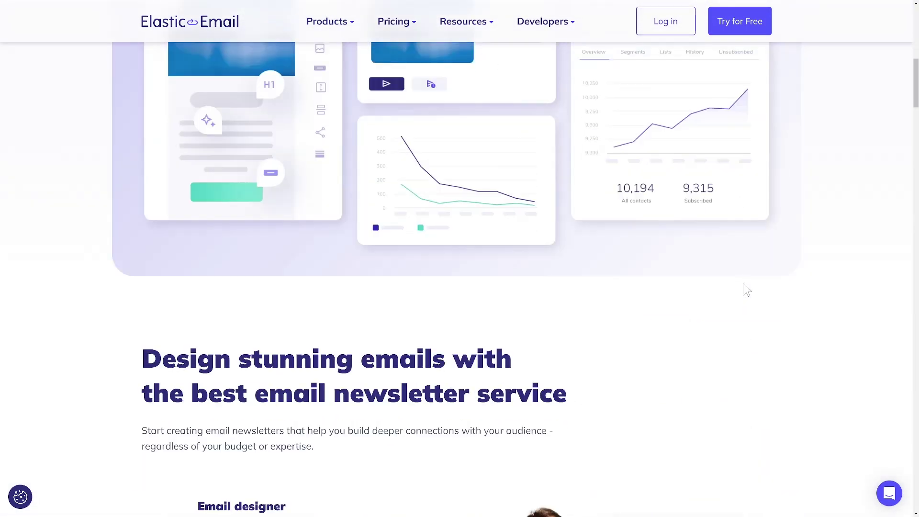
pyautogui.scroll(-3, 750, 294)
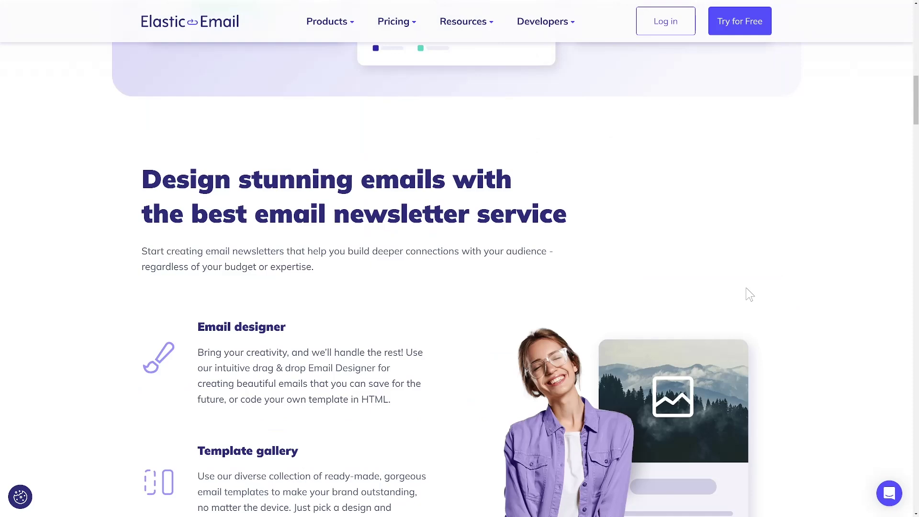
pyautogui.scroll(-1, 750, 294)
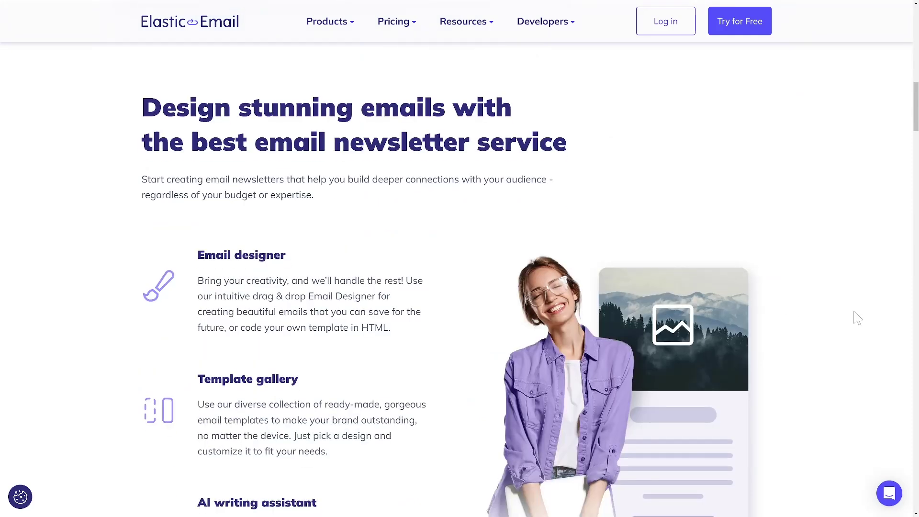
pyautogui.scroll(-2, 857, 318)
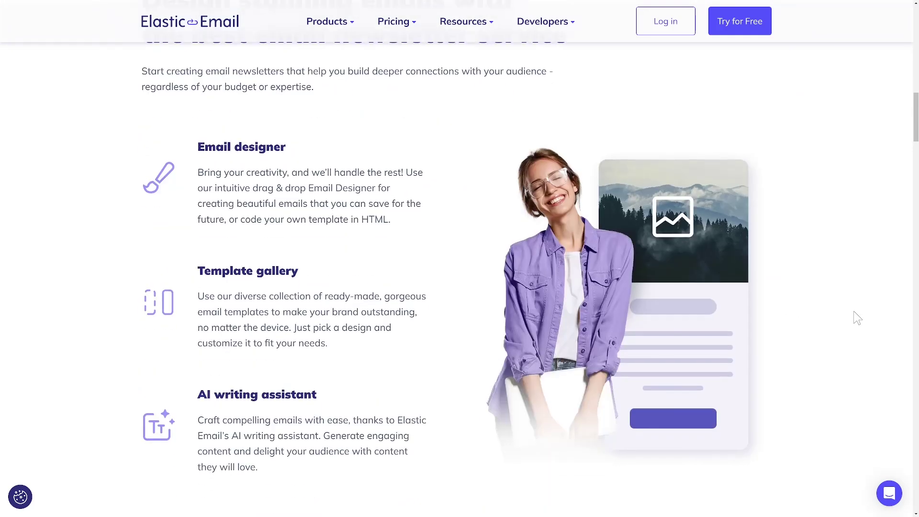
pyautogui.scroll(-3, 857, 318)
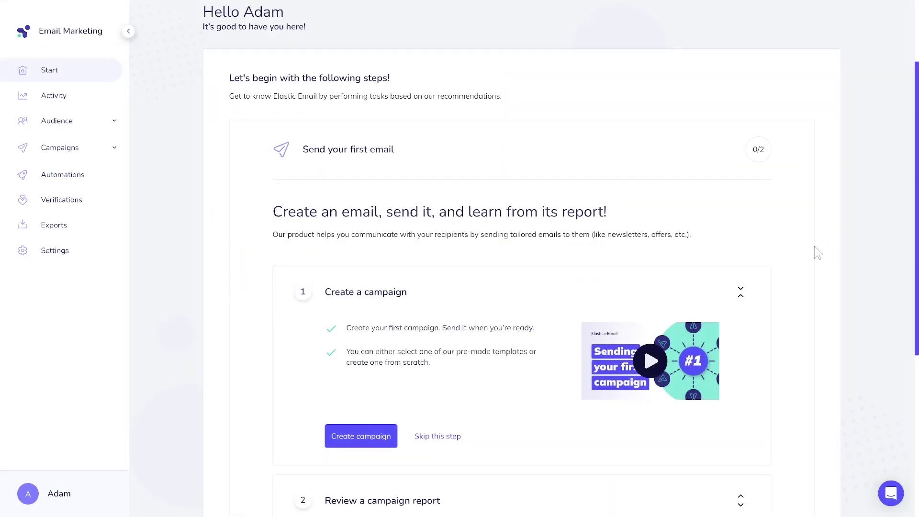
# Expand Import your contacts, then reveal the Add existing contacts and contact statuses guidance
pyautogui.scroll(-3, 818, 253)
pyautogui.scroll(-2, 818, 253)
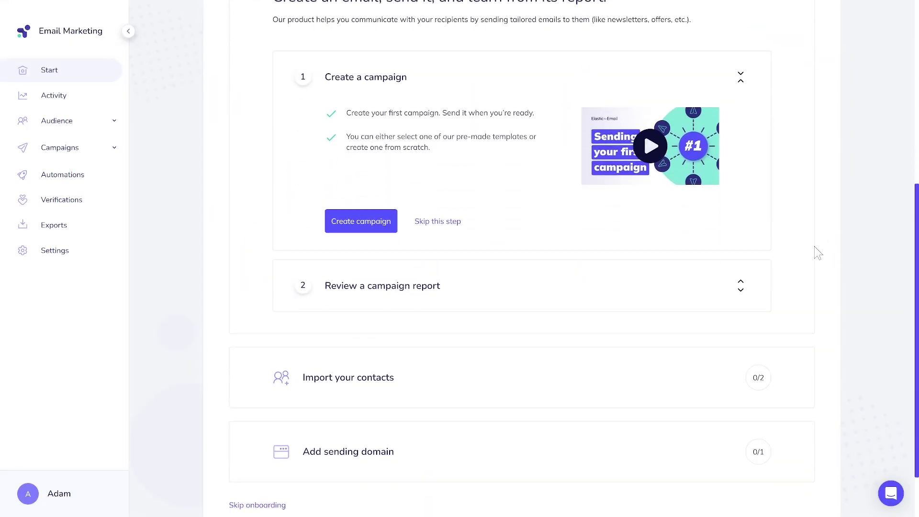
pyautogui.click(684, 384)
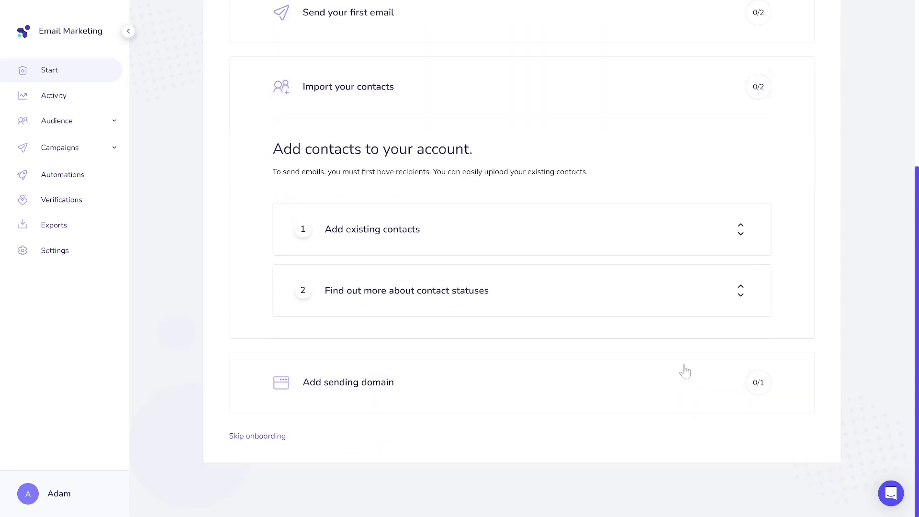
pyautogui.click(403, 235)
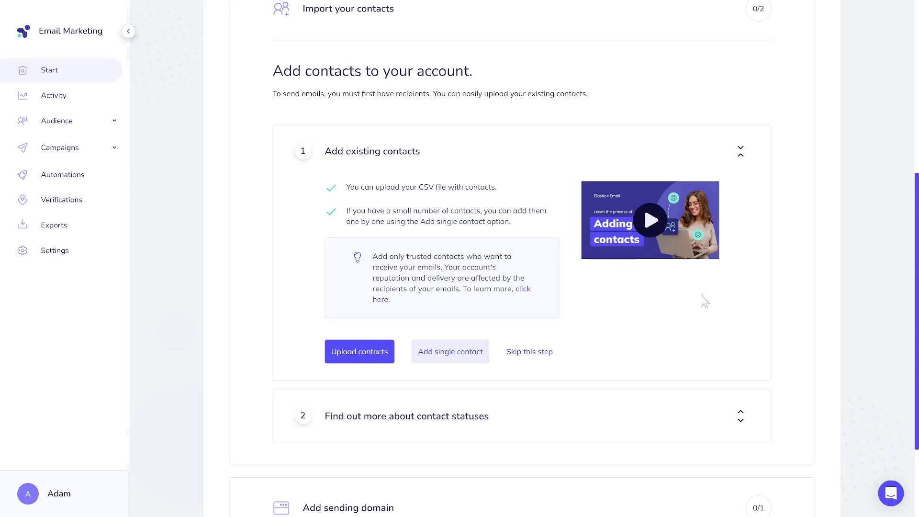
pyautogui.scroll(-1, 705, 302)
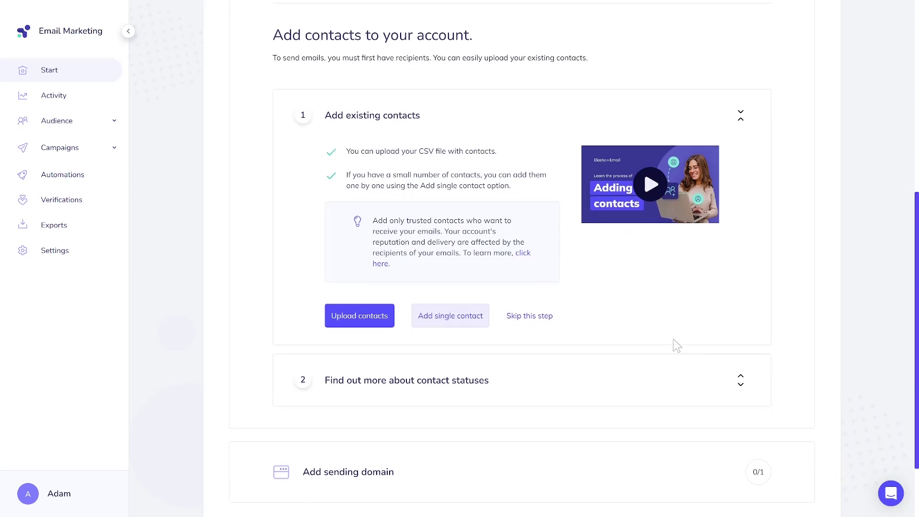
pyautogui.click(664, 365)
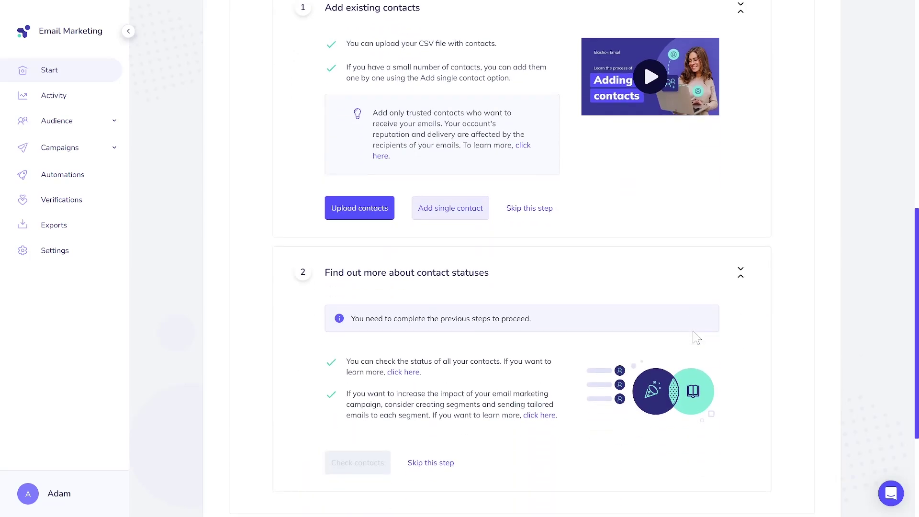